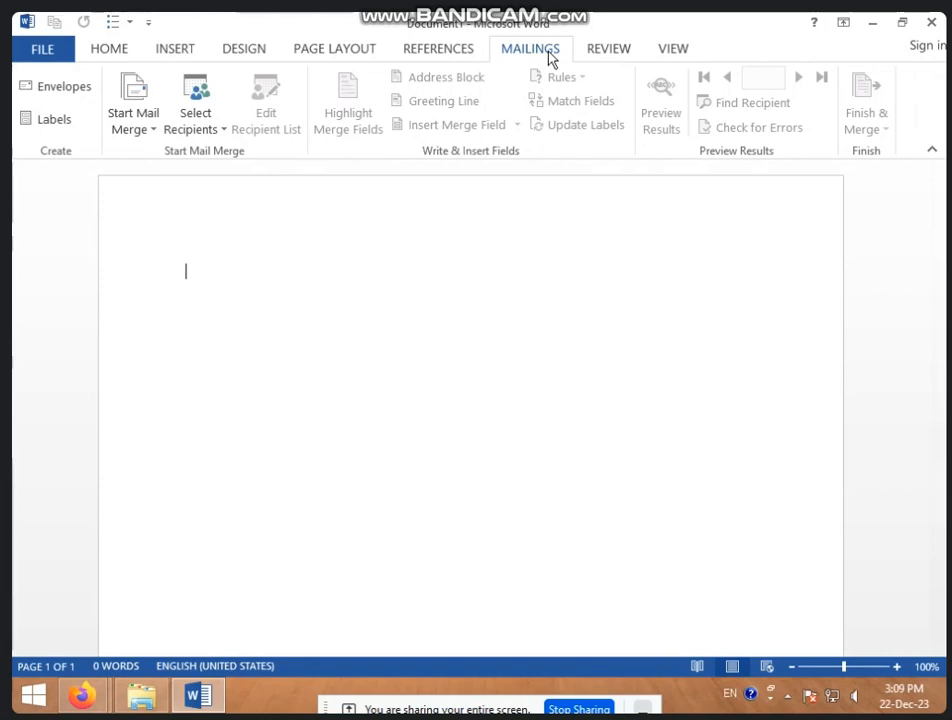
Fill the blank page with sample paragraphs using =RAND() and add a "NAME -" line below them.
text(=RA)
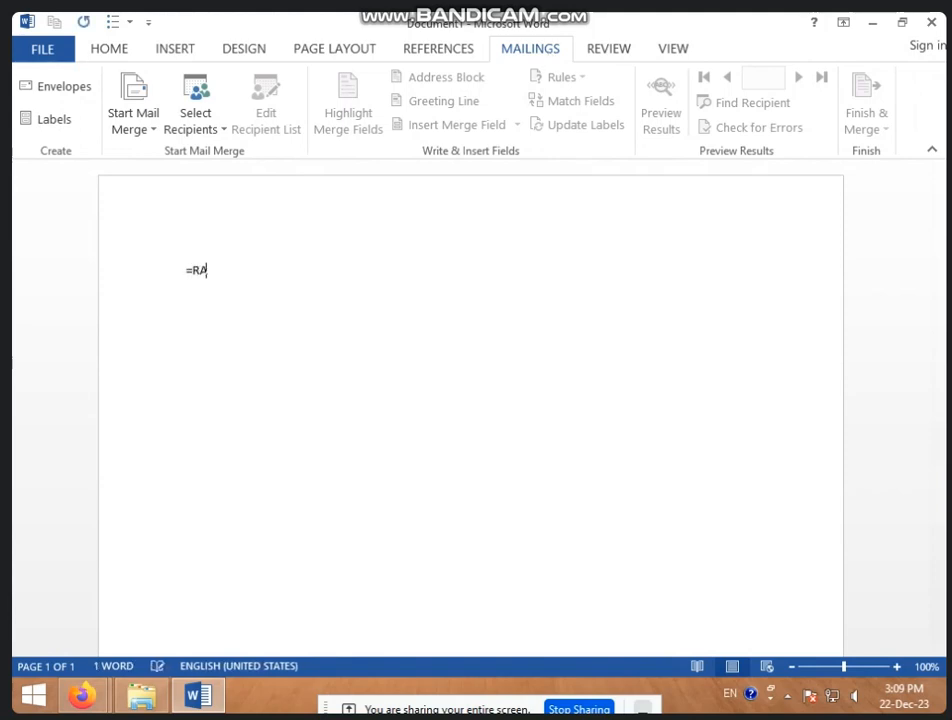
text(ND())
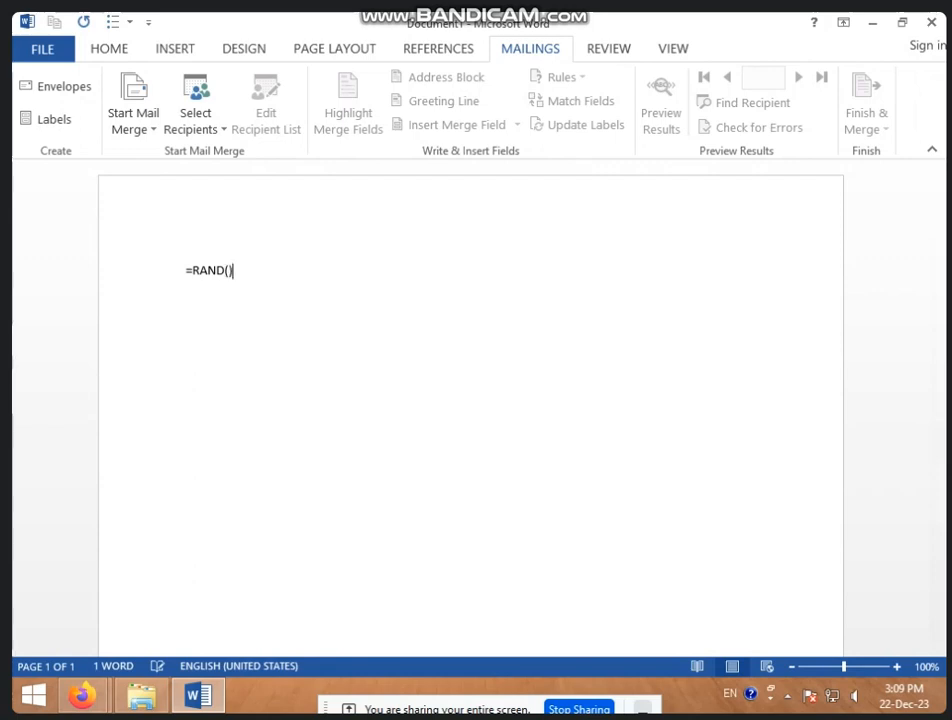
key(Return)
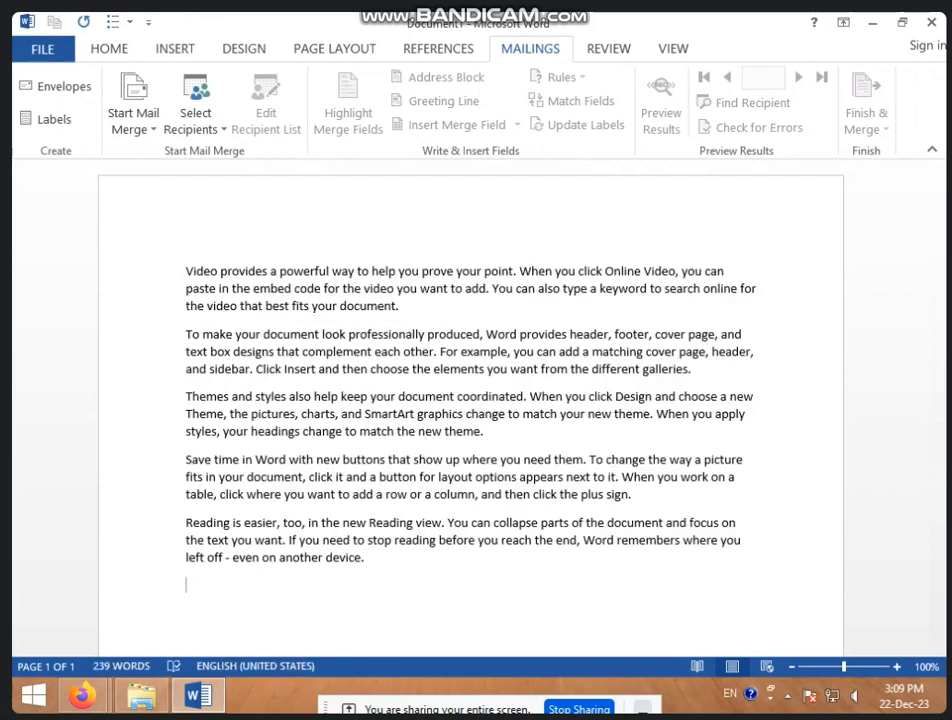
text(NAME -)
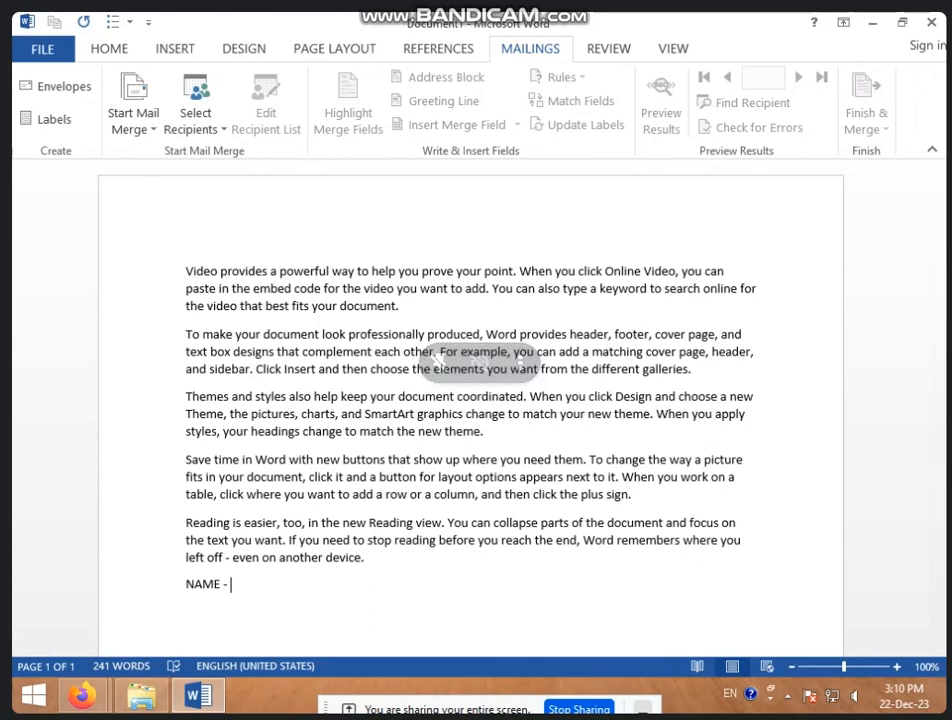
Create an envelope, enter the delivery address for it, and add the envelope to the document.
mouse_move(193, 716)
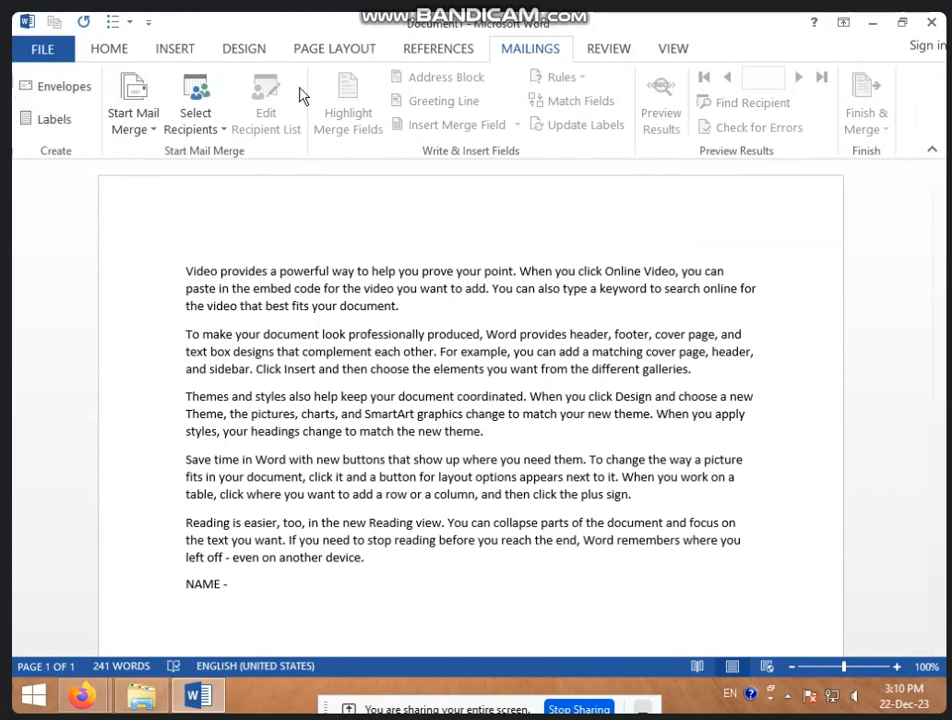
click(65, 90)
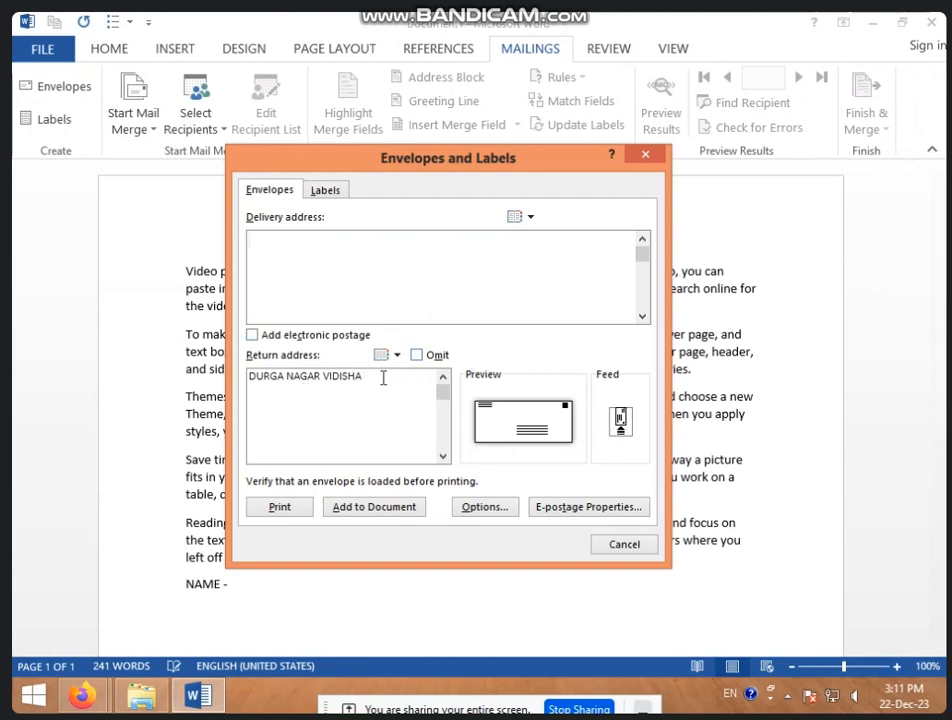
drag(368, 378, 247, 384)
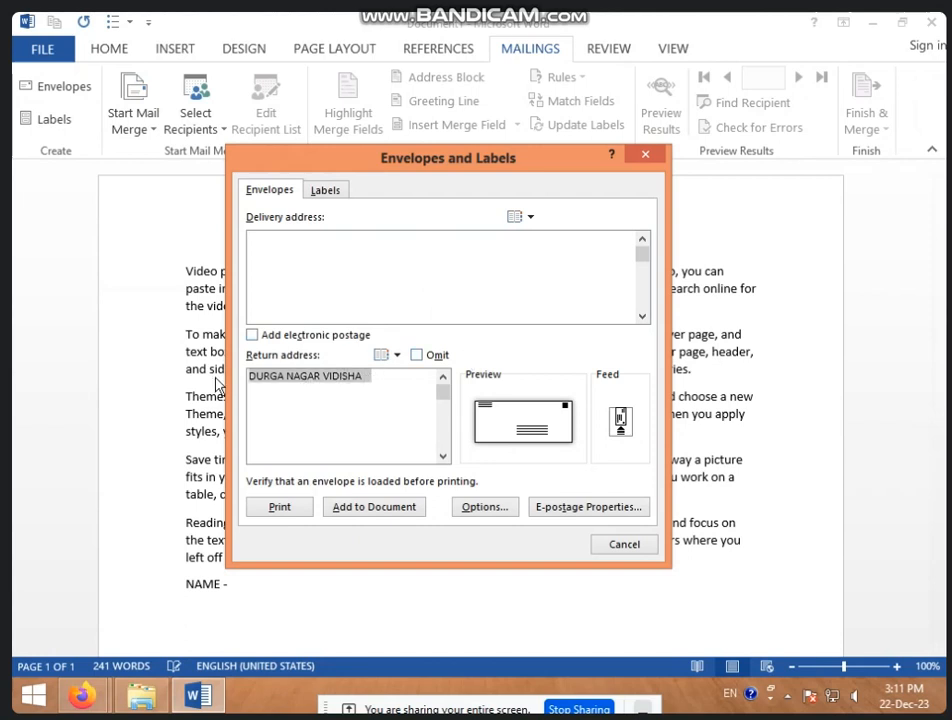
click(378, 382)
drag(383, 381, 249, 388)
click(446, 287)
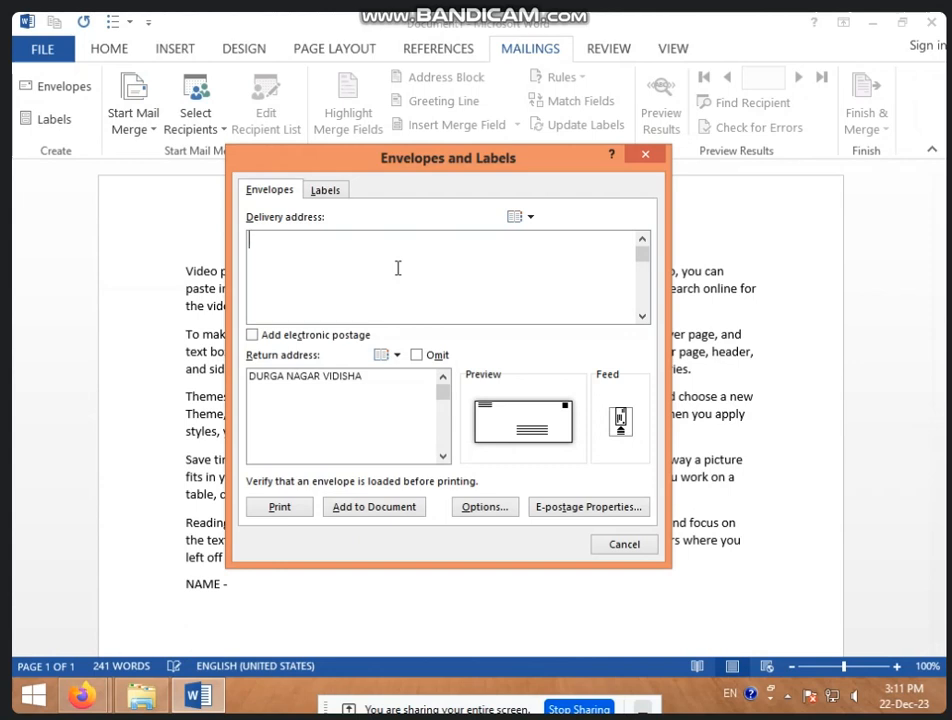
text(NEAR )
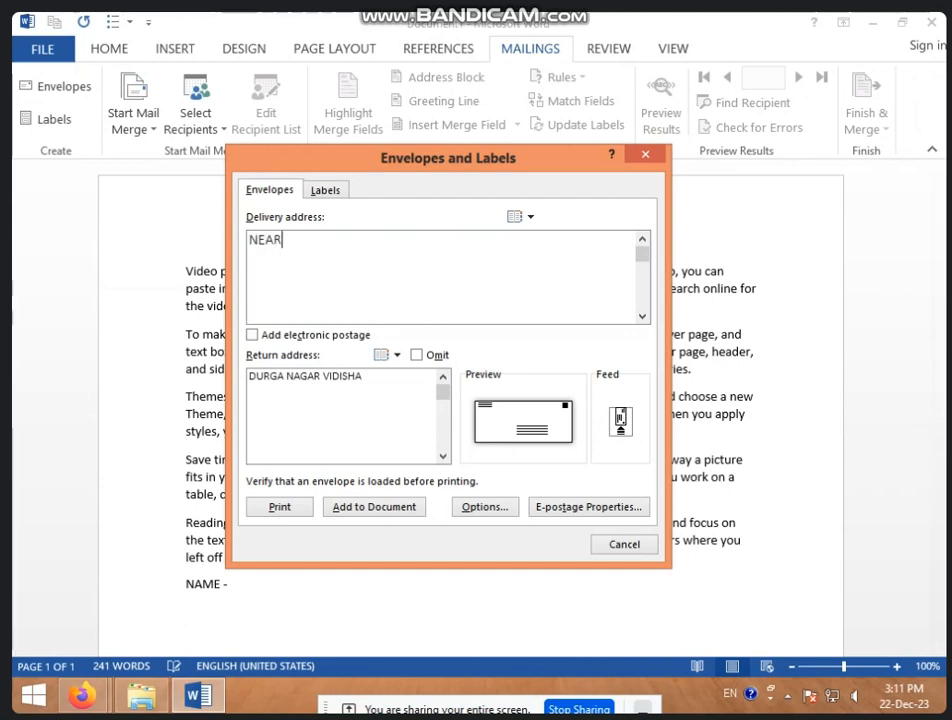
text(KRA)
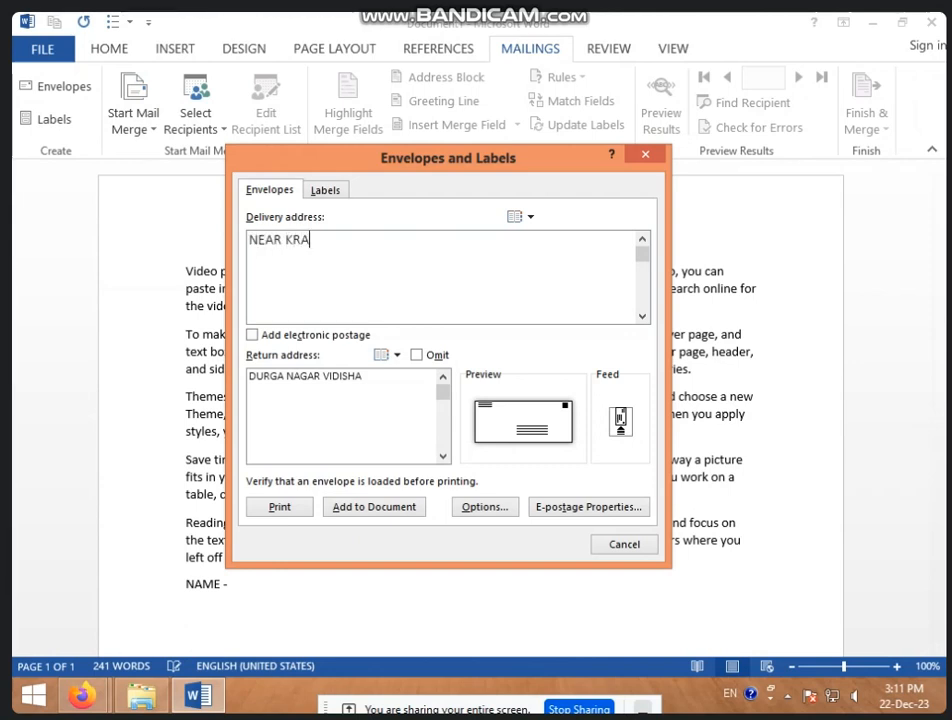
text(NTI CHOUCH)
key(BackSpace)
key(BackSpace)
key(BackSpace)
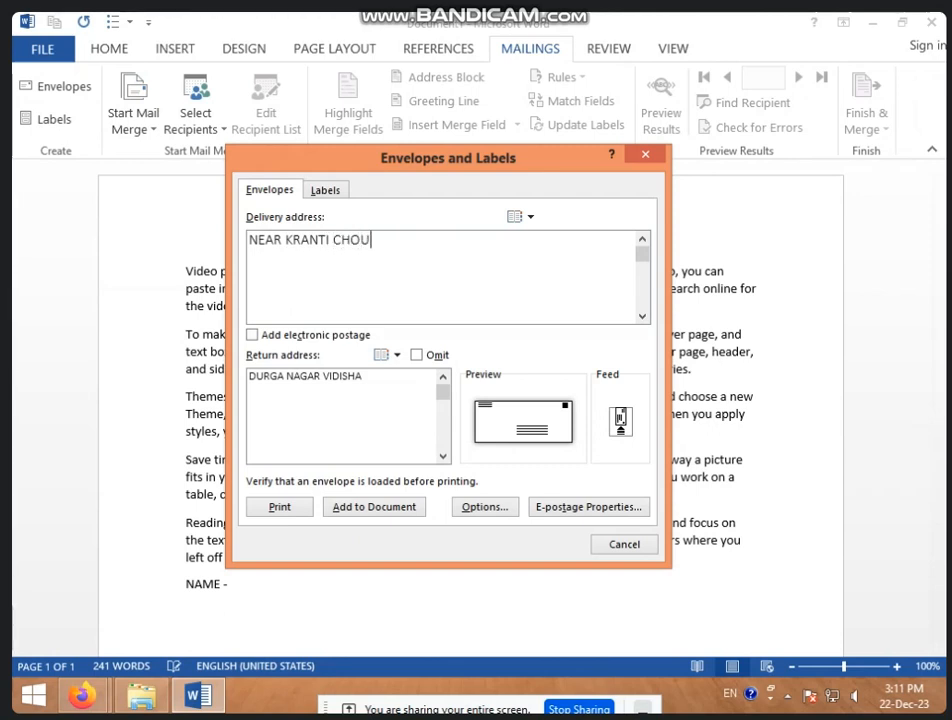
text(CK VIDISHA)
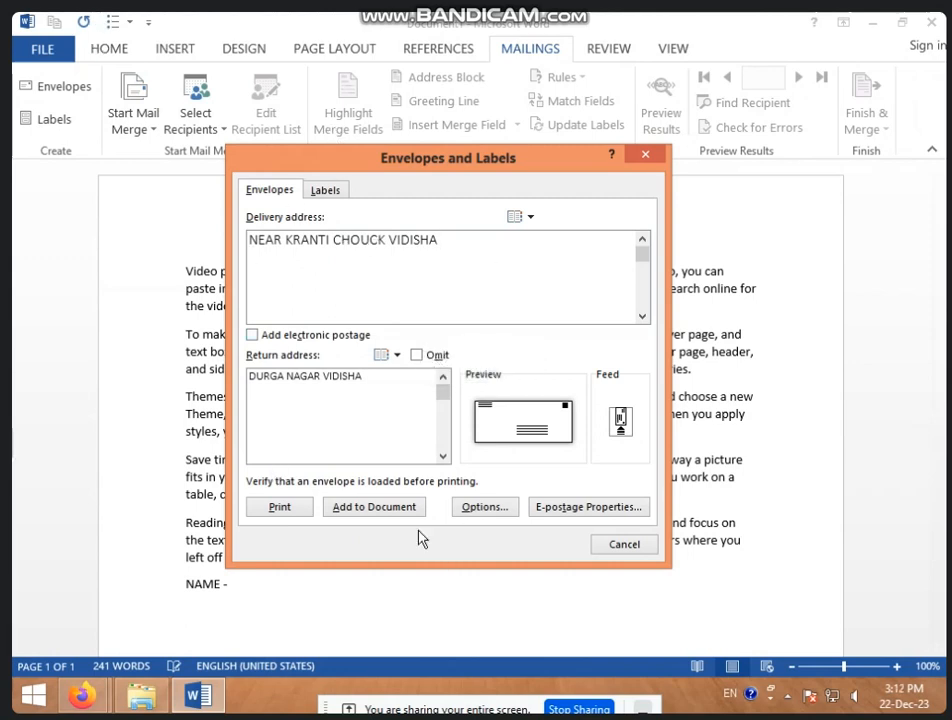
click(374, 507)
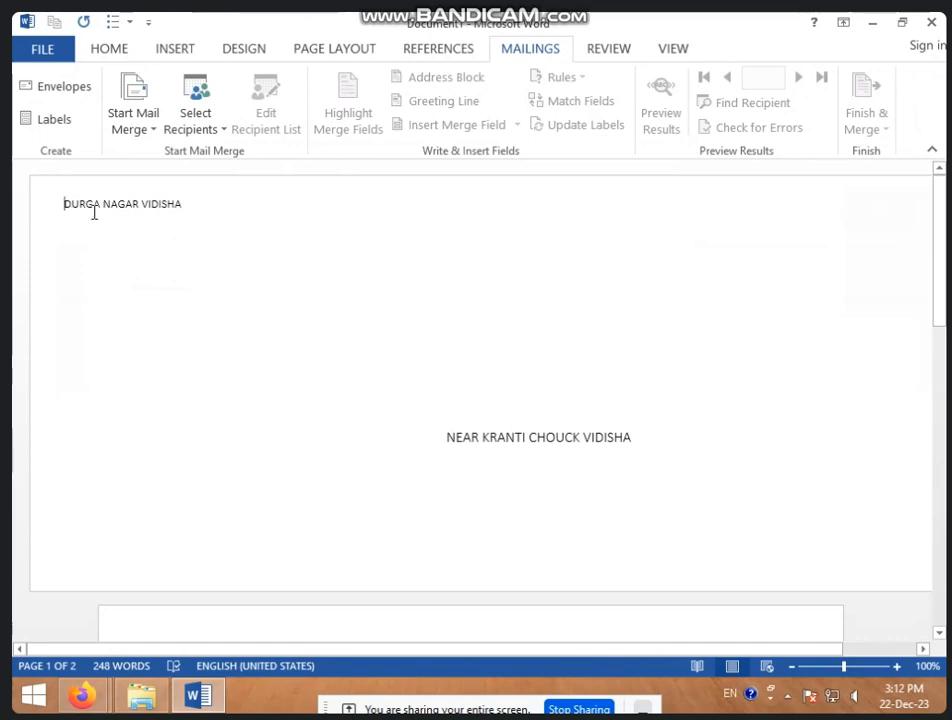
Add an empty line below the delivery address on the envelope.
click(497, 441)
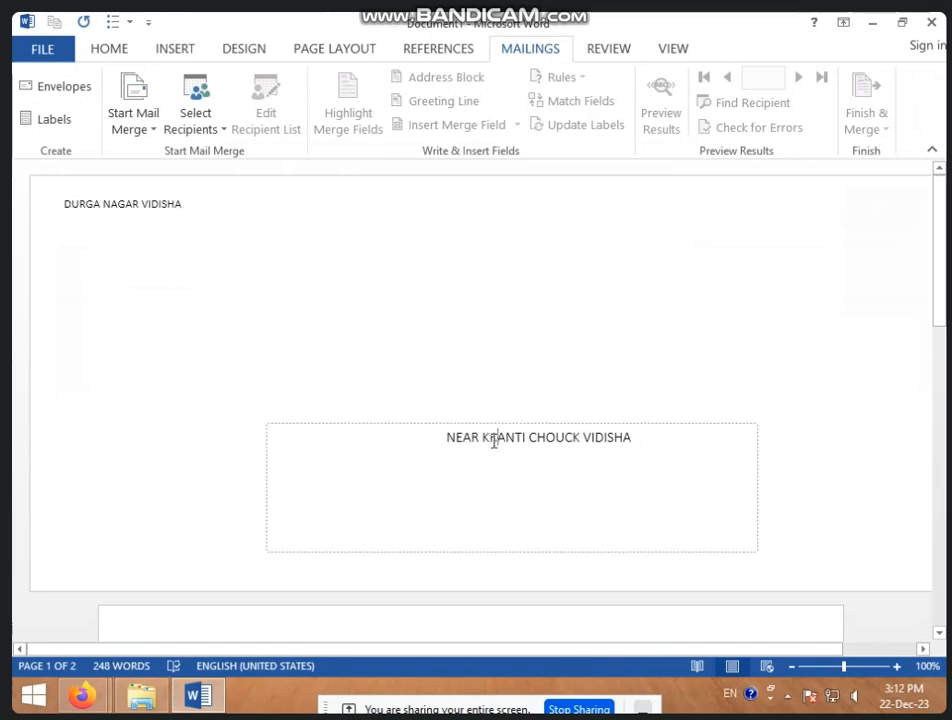
click(693, 444)
key(Return)
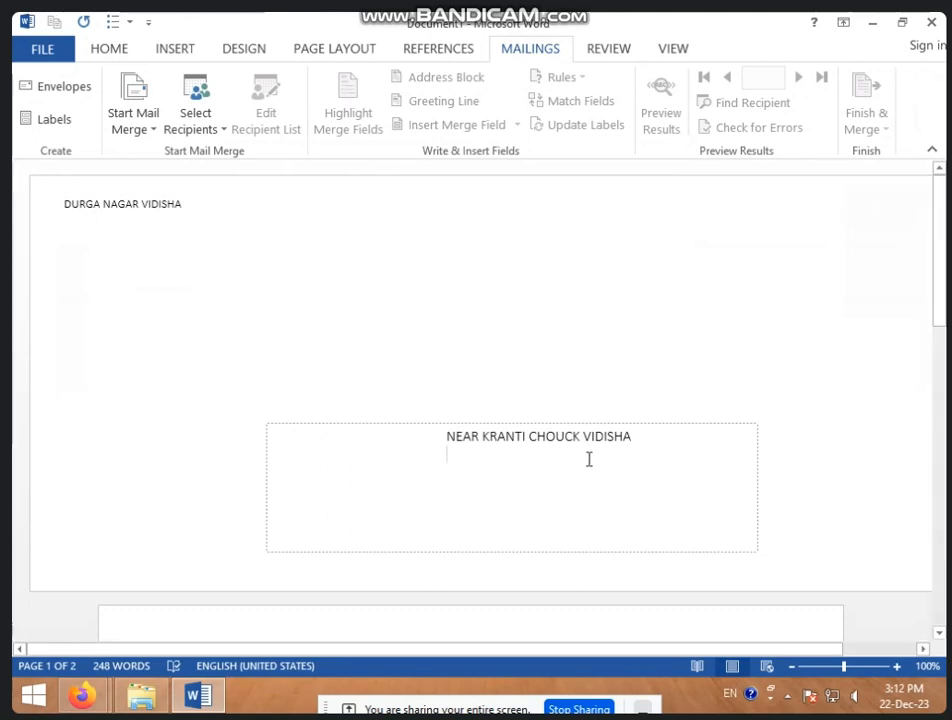
Review the envelope page and the letter page that follows it at 80% zoom.
scroll(564, 459, down, 1)
scroll(562, 458, up, 1)
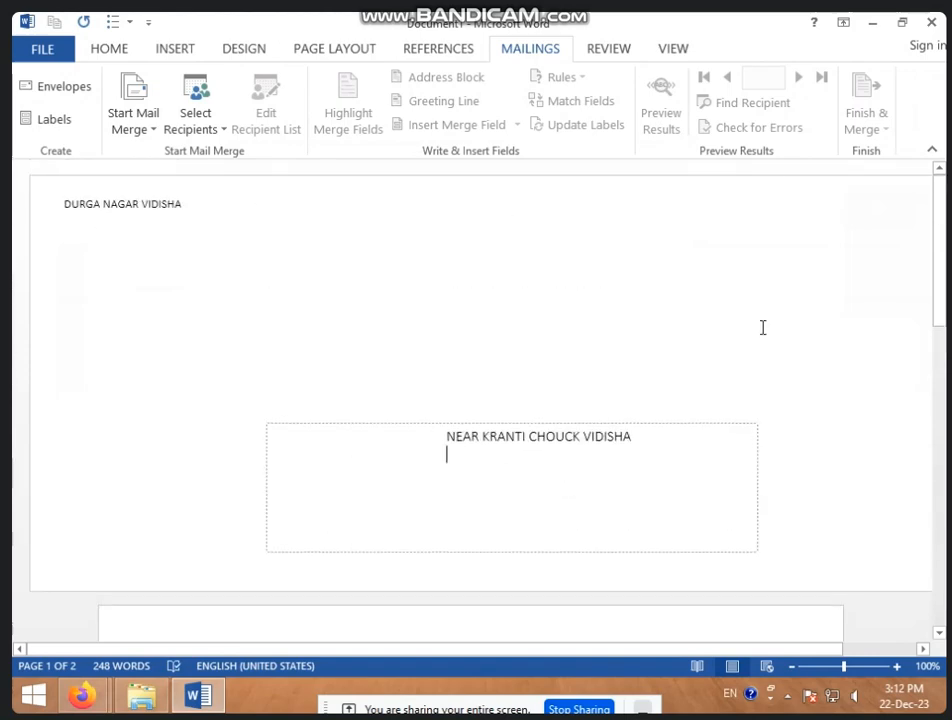
scroll(678, 453, down, 8)
scroll(669, 467, down, 5)
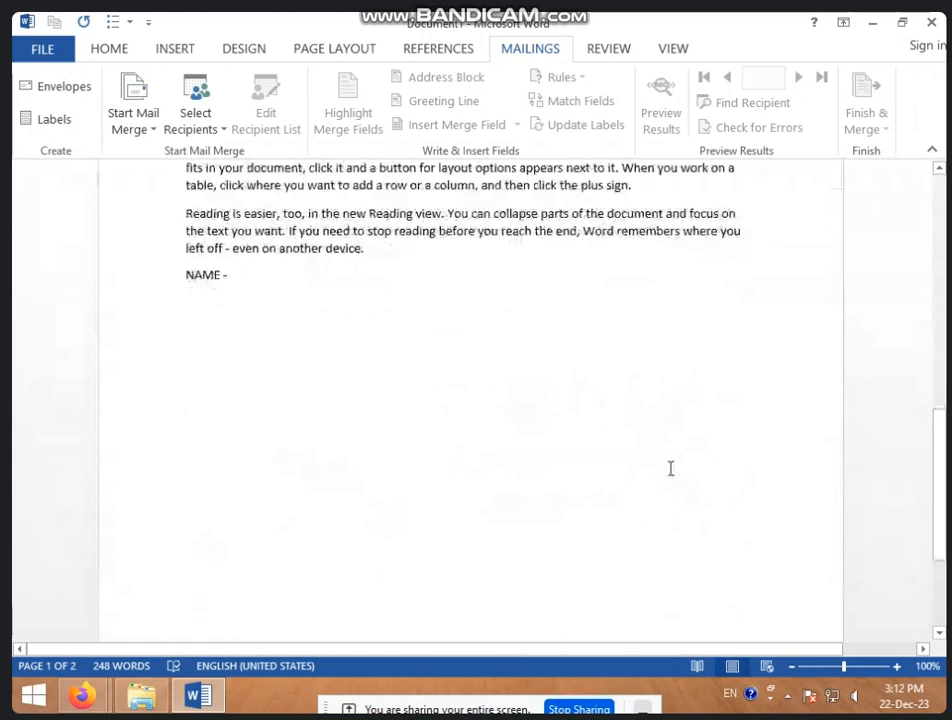
scroll(665, 493, up, 15)
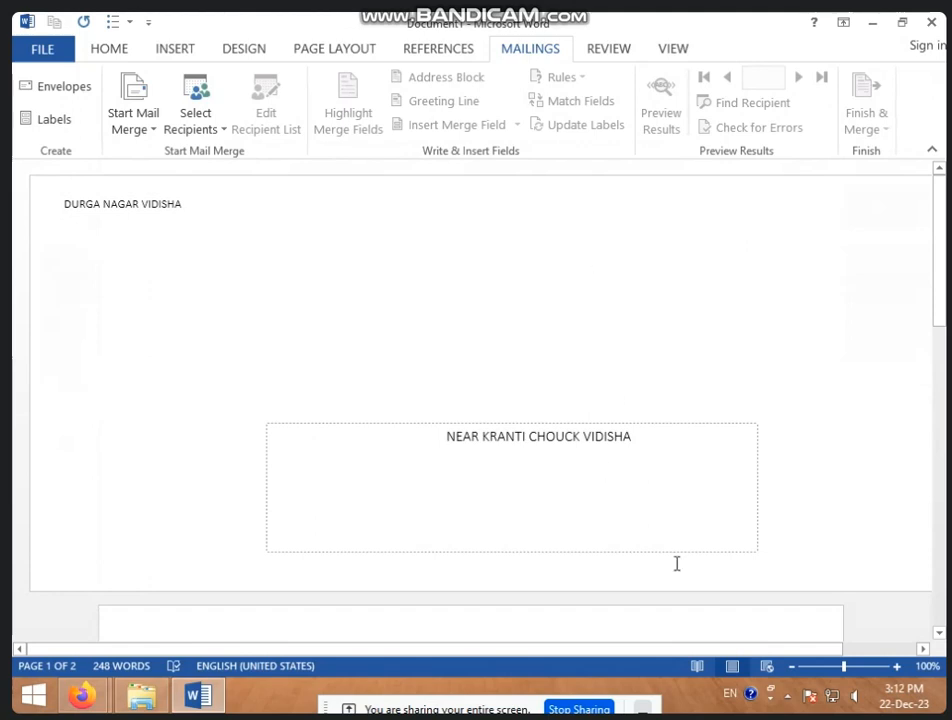
click(794, 668)
click(795, 668)
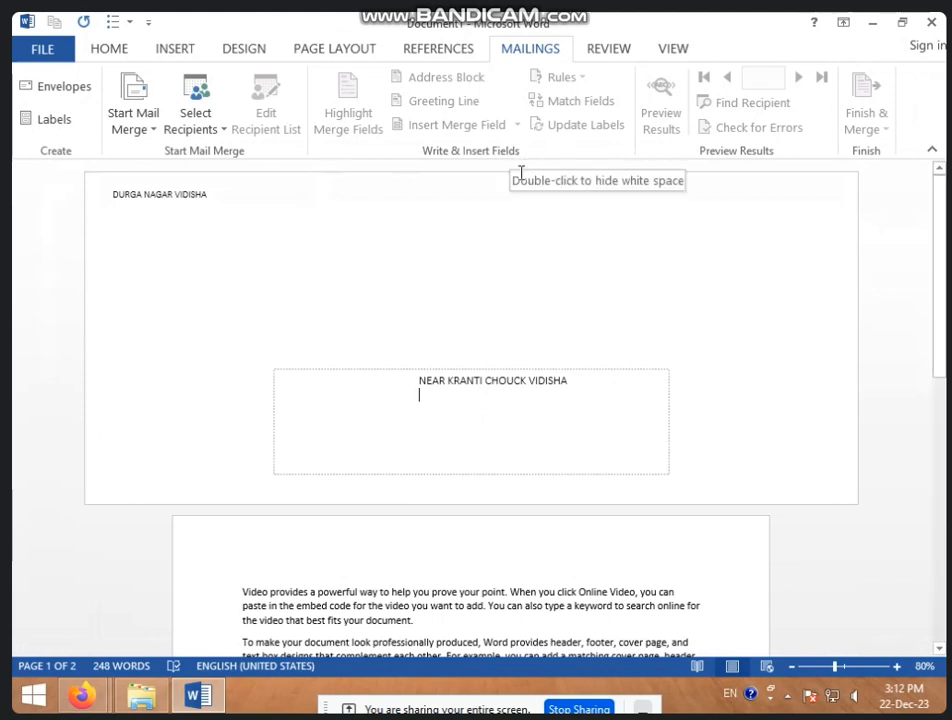
click(527, 223)
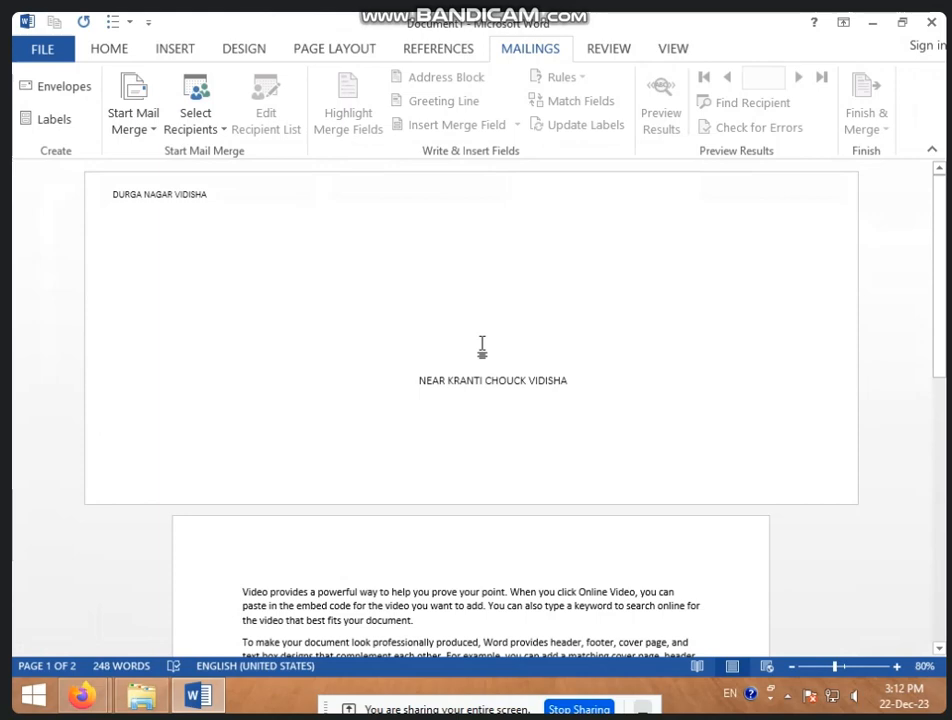
click(563, 368)
click(432, 486)
scroll(518, 525, down, 5)
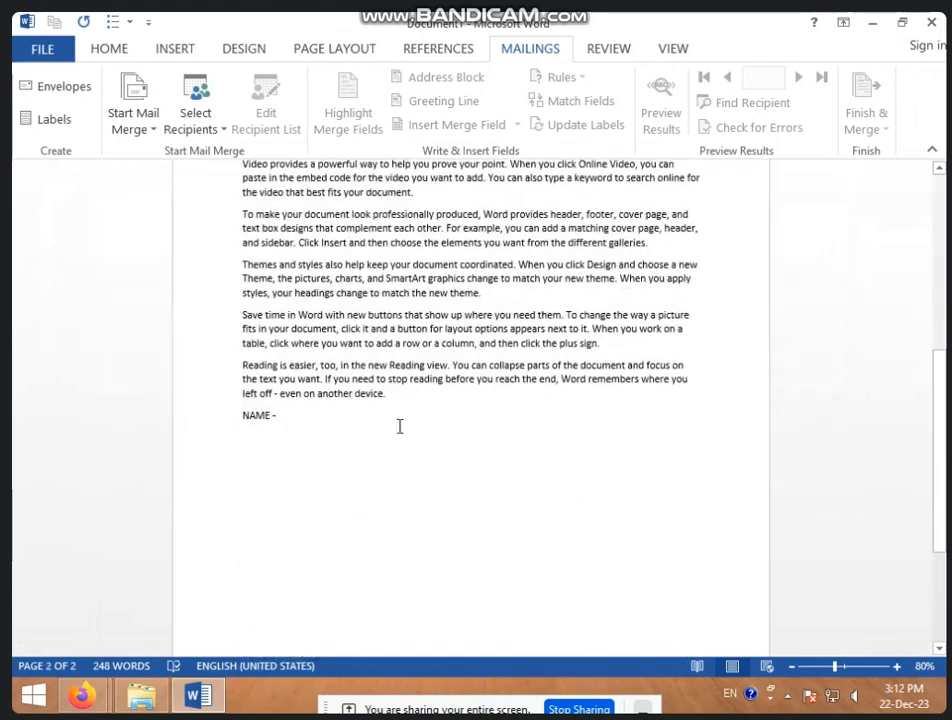
Remove the first word of the return address on the envelope.
key(ctrl+a)
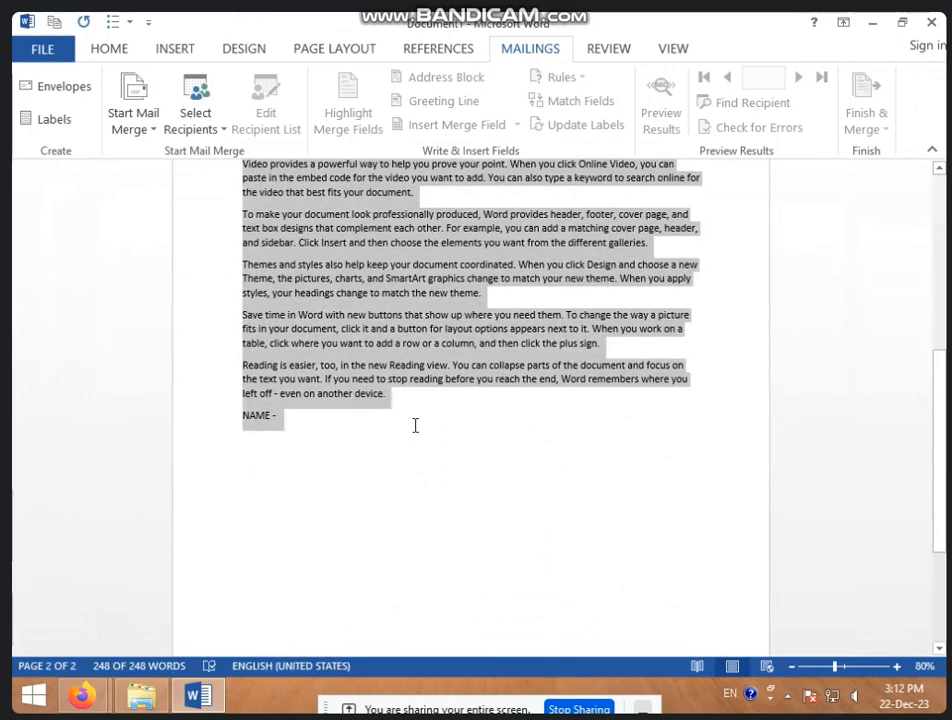
click(415, 425)
scroll(434, 425, up, 5)
scroll(427, 427, up, 9)
scroll(434, 446, down, 8)
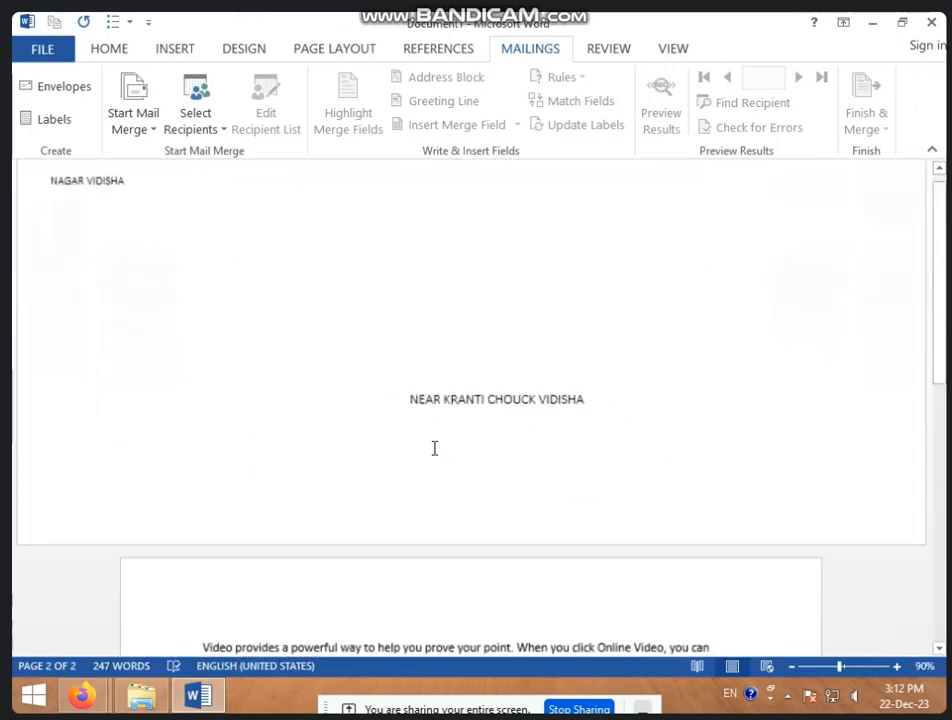
scroll(434, 447, down, 7)
scroll(485, 487, up, 7)
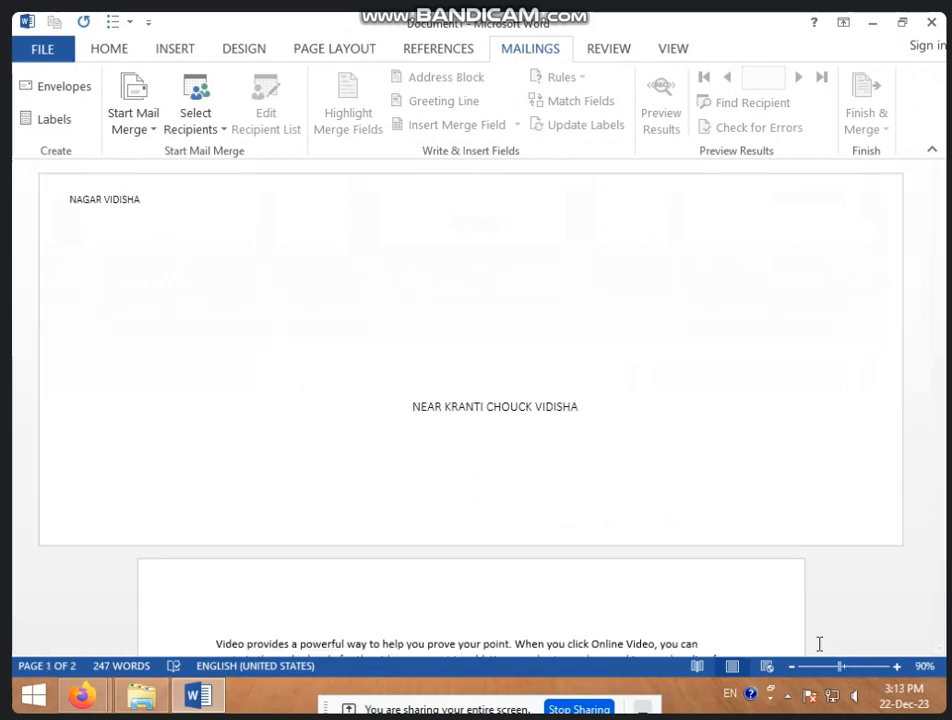
Show both pages at 30% zoom and delete most of the delivery address text on the envelope.
scroll(561, 518, down, 6)
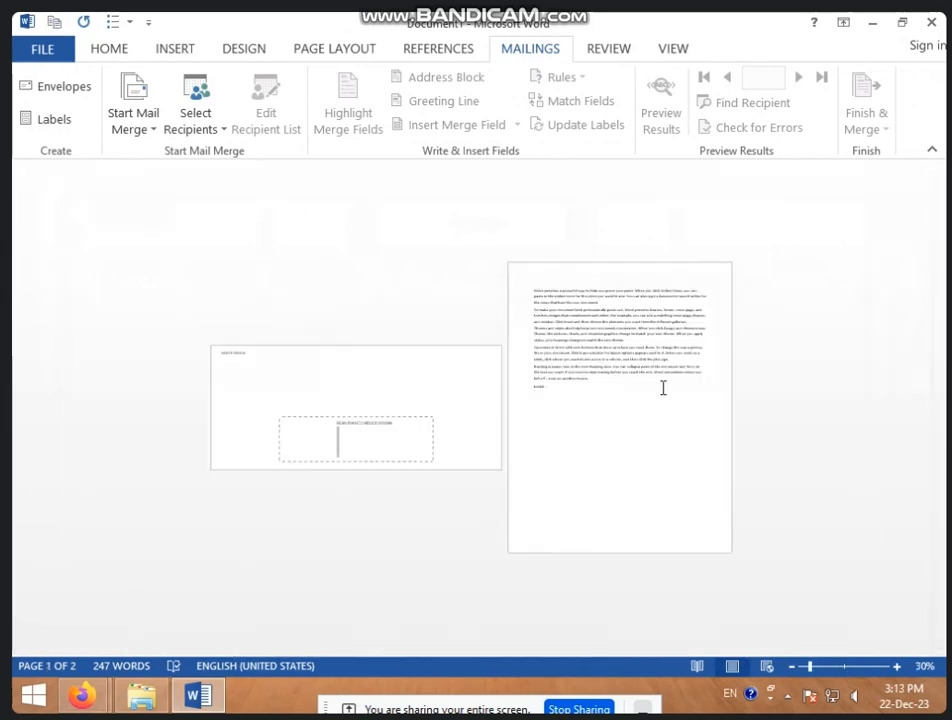
click(380, 431)
click(391, 422)
drag(416, 423, 312, 423)
key(Delete)
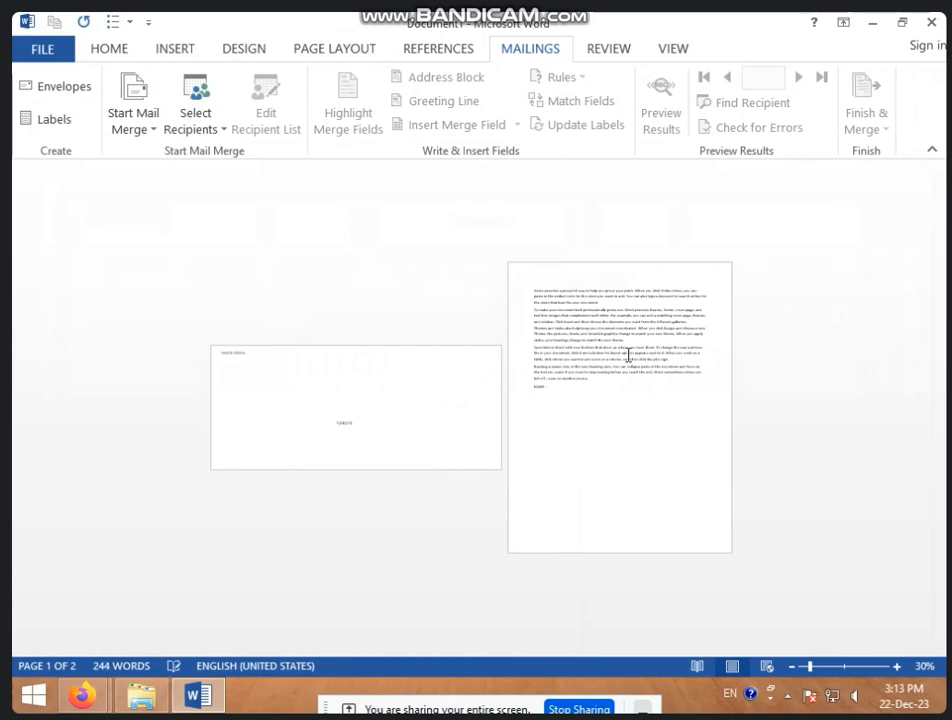
Examine the letter page at 108% zoom, from the first paragraph down to the "NAME -" line.
click(677, 475)
click(845, 666)
scroll(308, 335, up, 2)
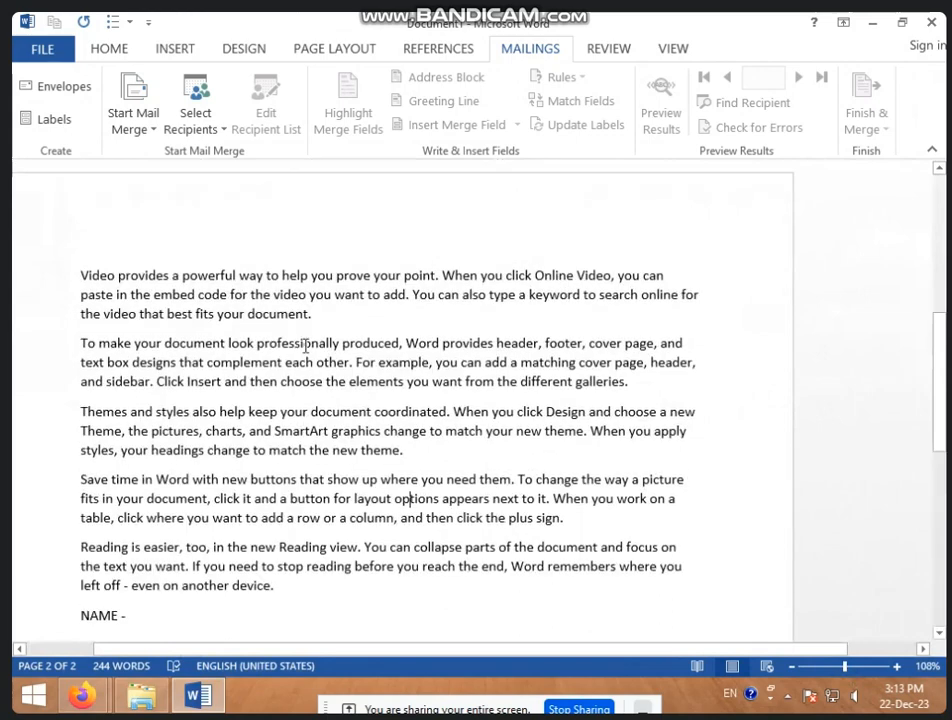
click(305, 343)
scroll(251, 553, down, 3)
click(170, 489)
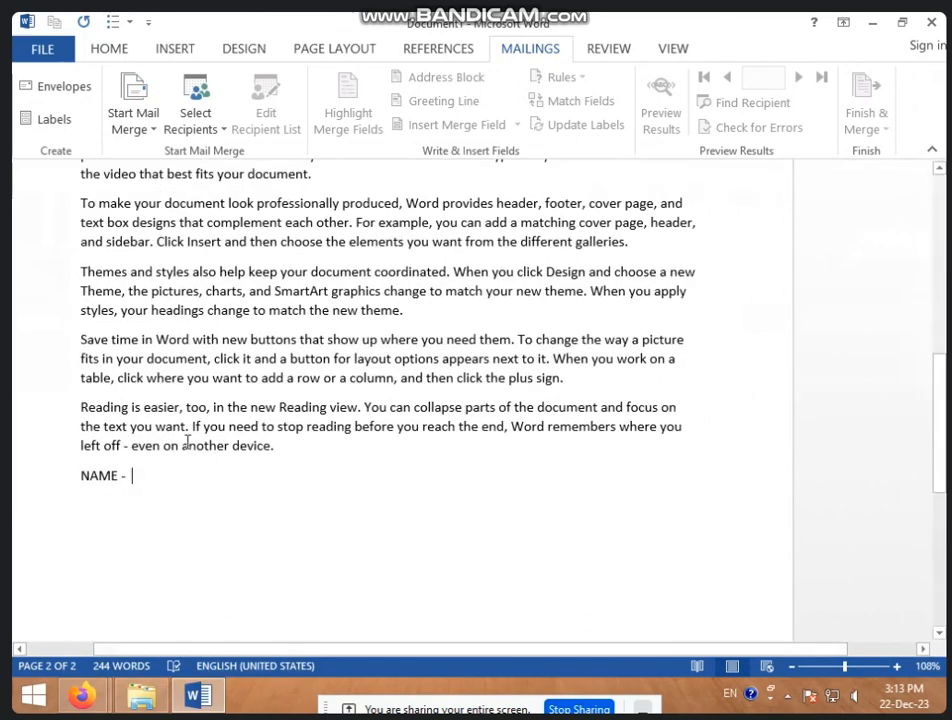
scroll(187, 441, up, 9)
scroll(189, 450, down, 4)
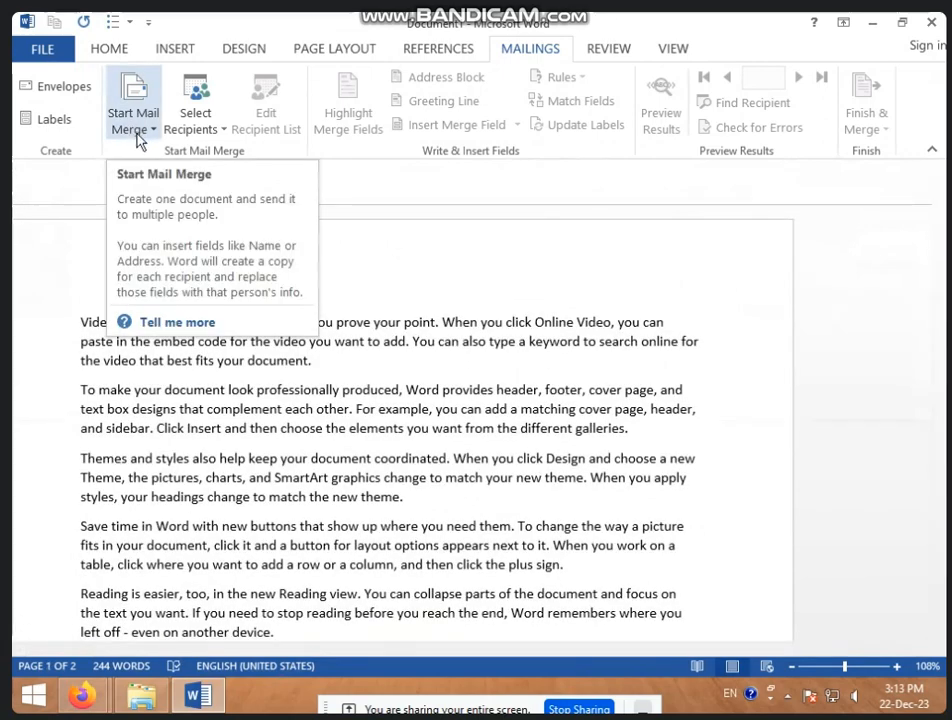
click(155, 138)
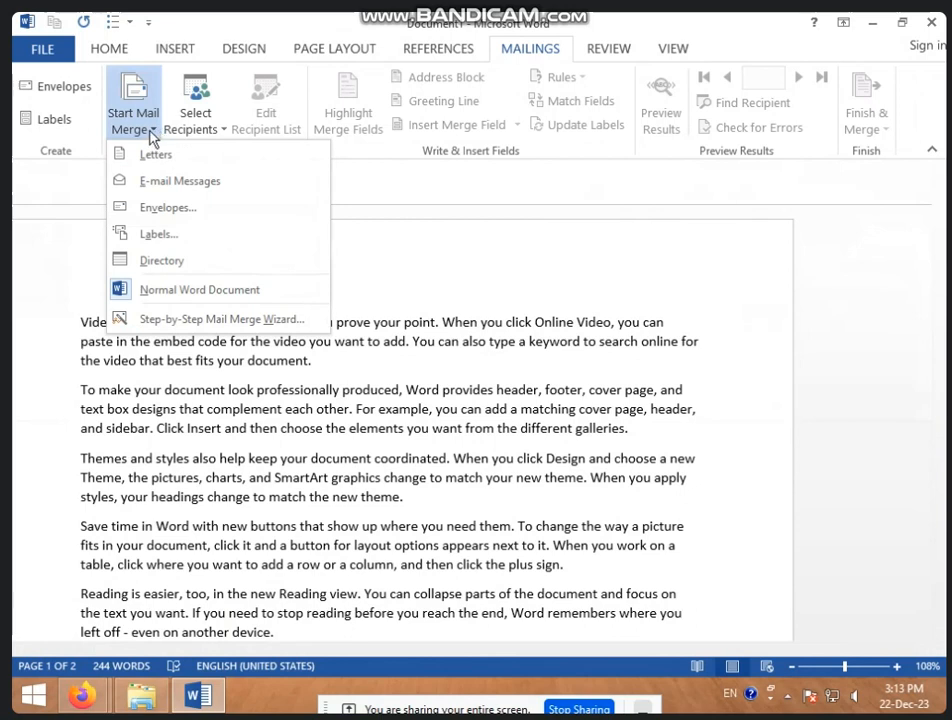
click(245, 329)
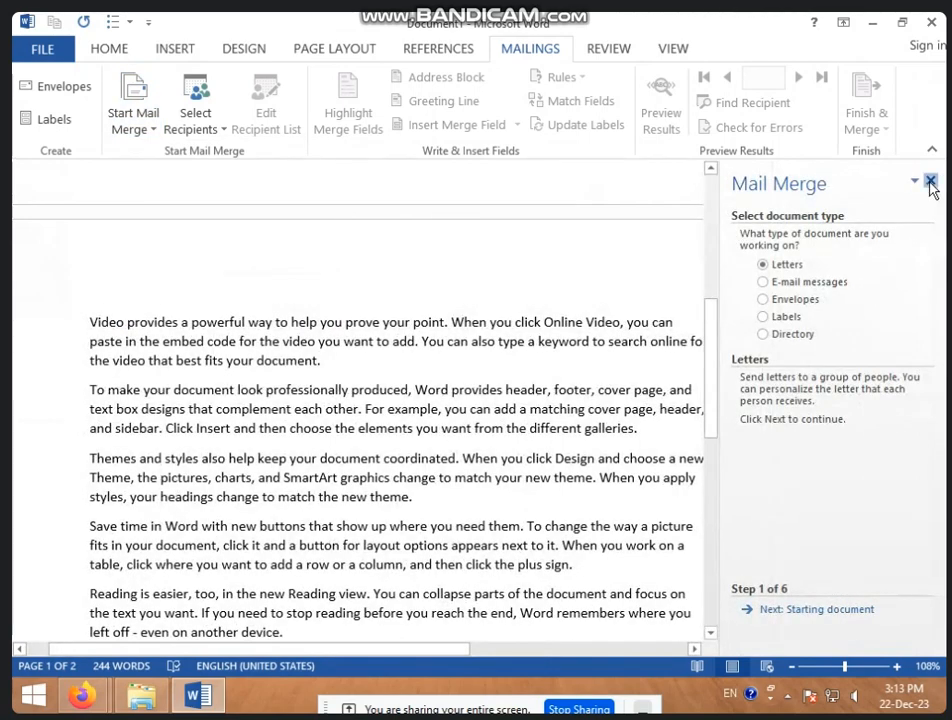
click(930, 183)
scroll(529, 384, down, 5)
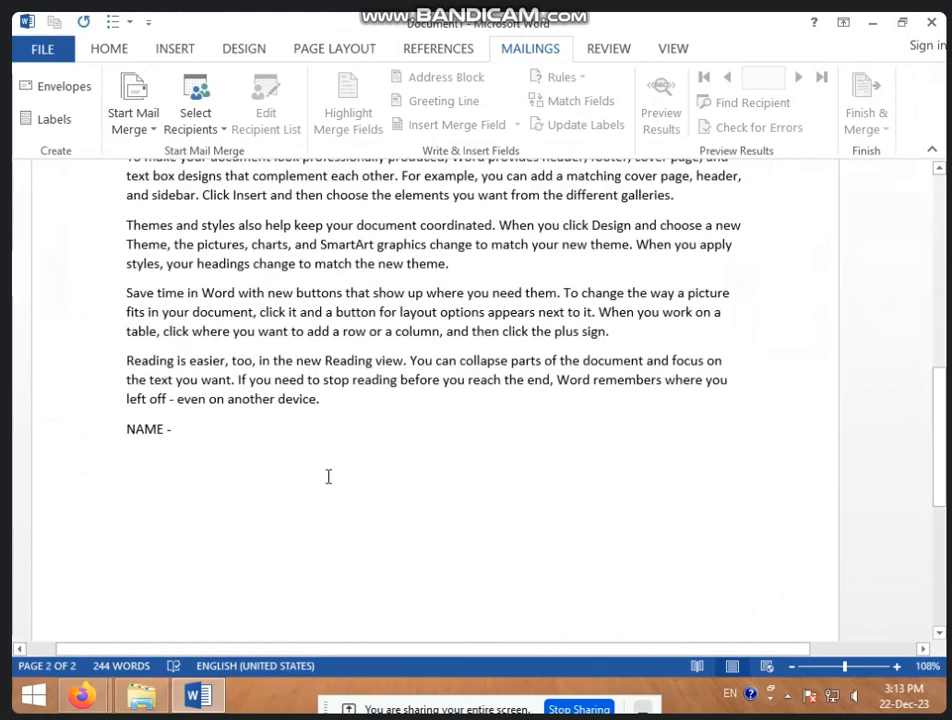
scroll(328, 477, up, 1)
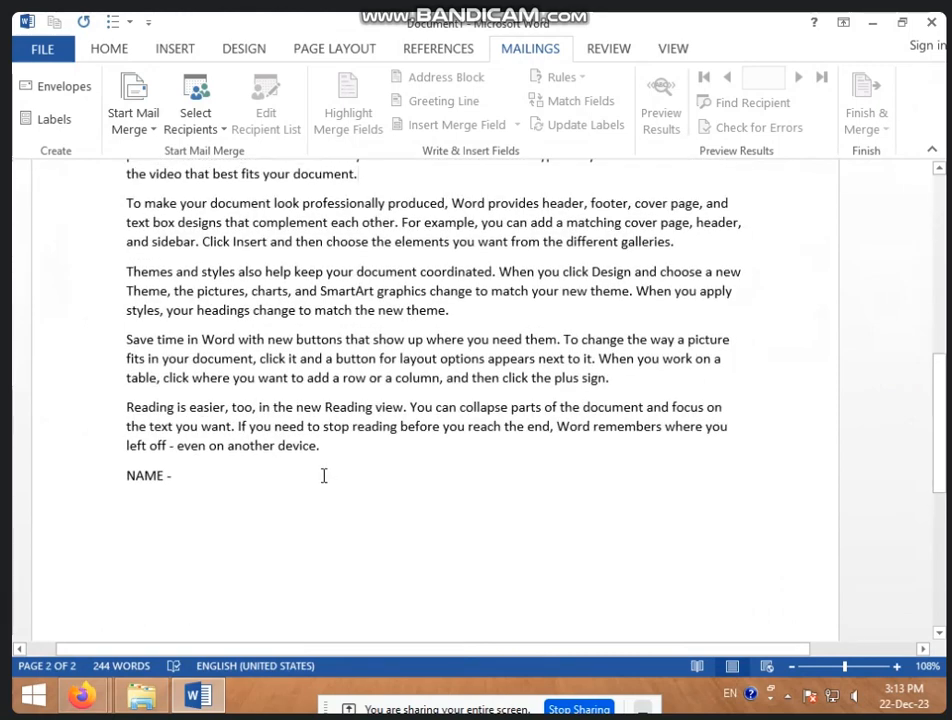
Create a new blank document and bring up its mailing commands.
key(ctrl+n)
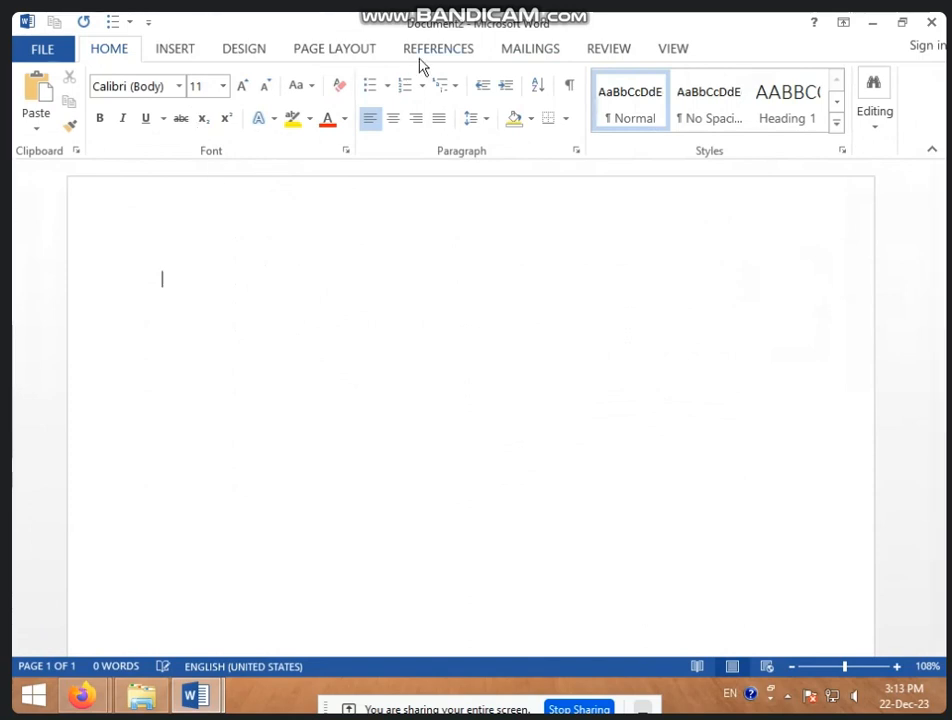
click(535, 55)
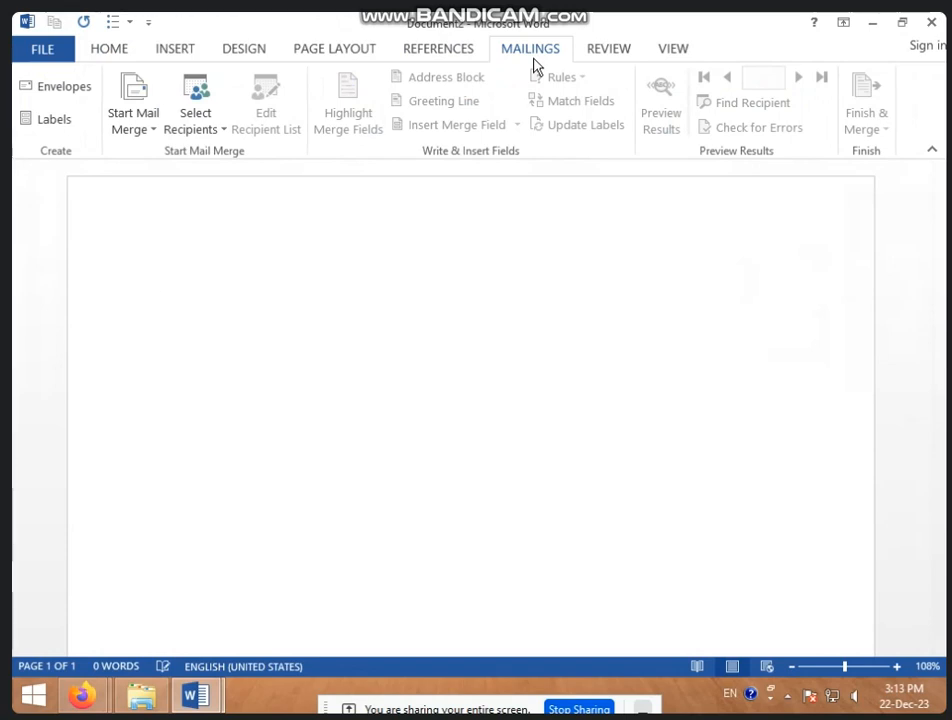
Fill the blank document with sample paragraphs generated by =RAND().
text(=)
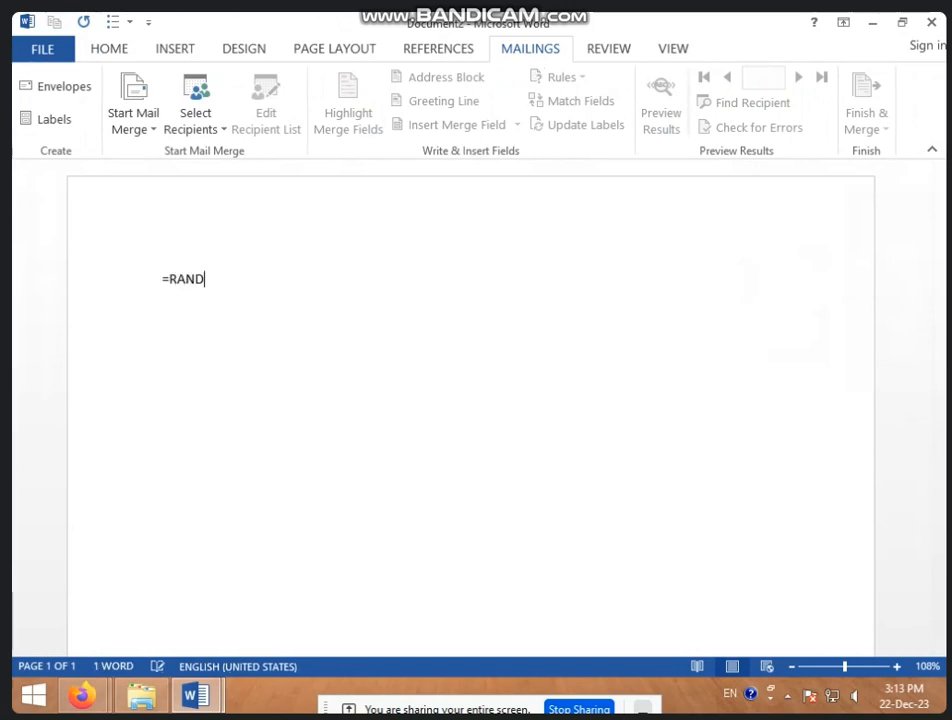
text(RAND())
key(Return)
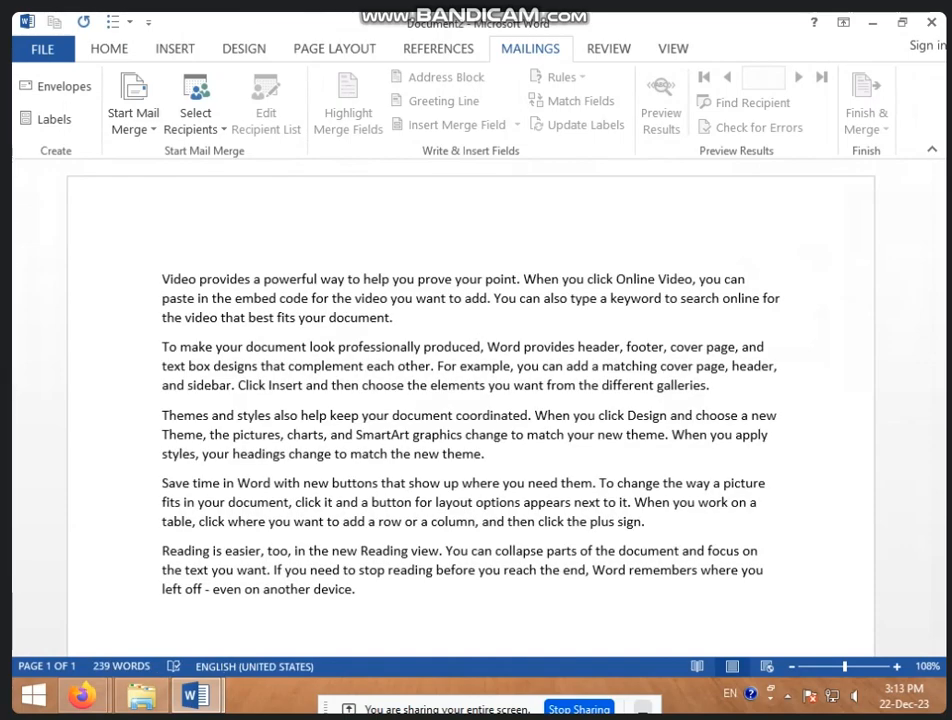
Add the lines "NAME –", "MOBILE –", "ADD –" and "CITY –" below the last sample paragraph.
scroll(163, 160, down, 3)
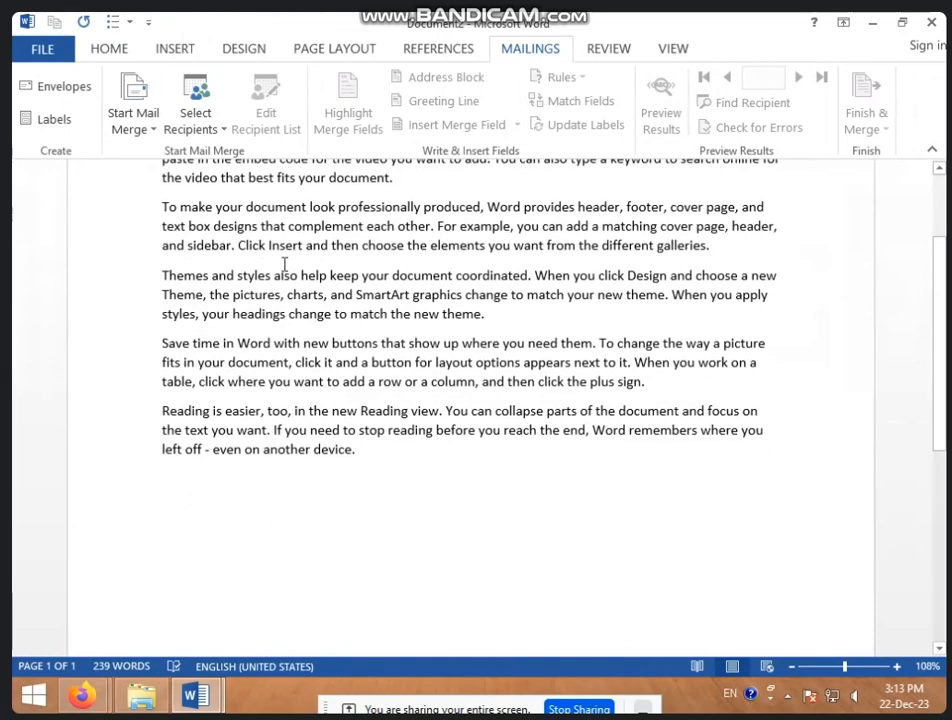
text(NAME –)
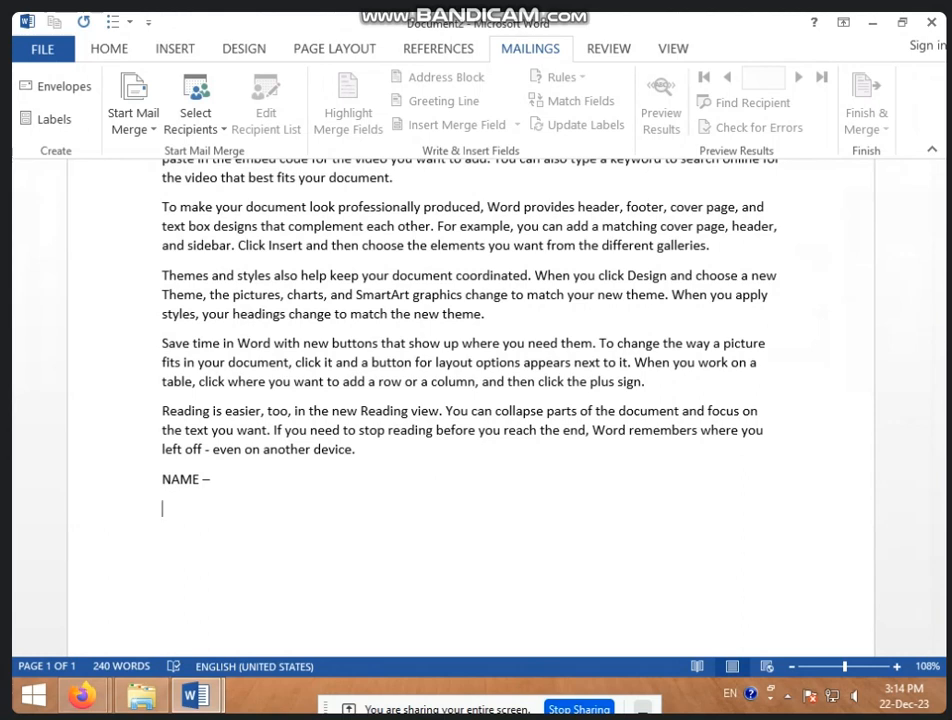
text(MOBI)
text(ADD)
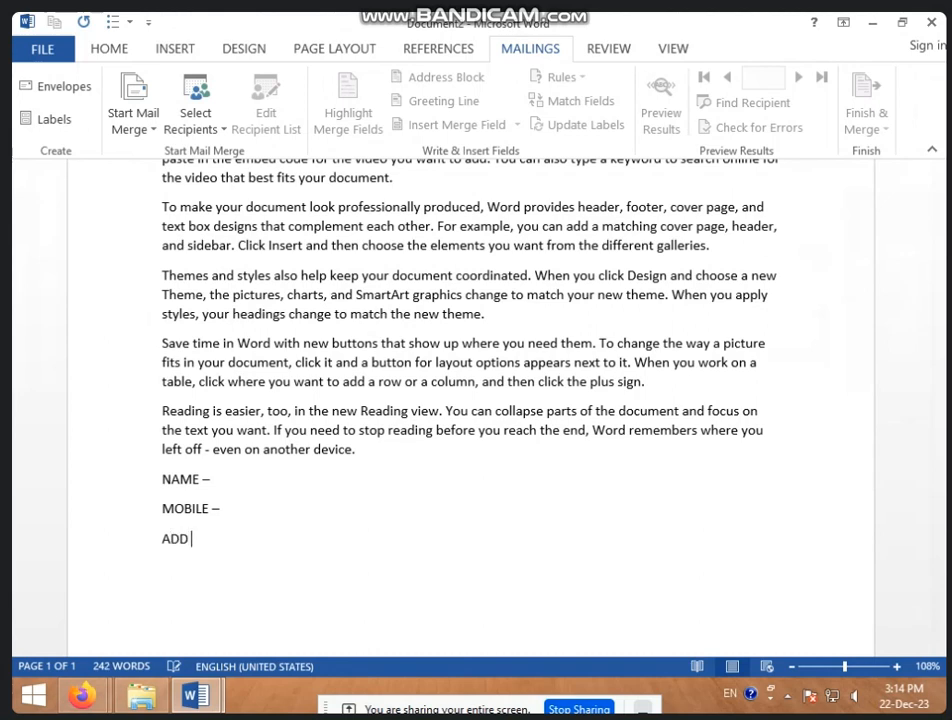
text( -)
key(Return)
text(CITY –)
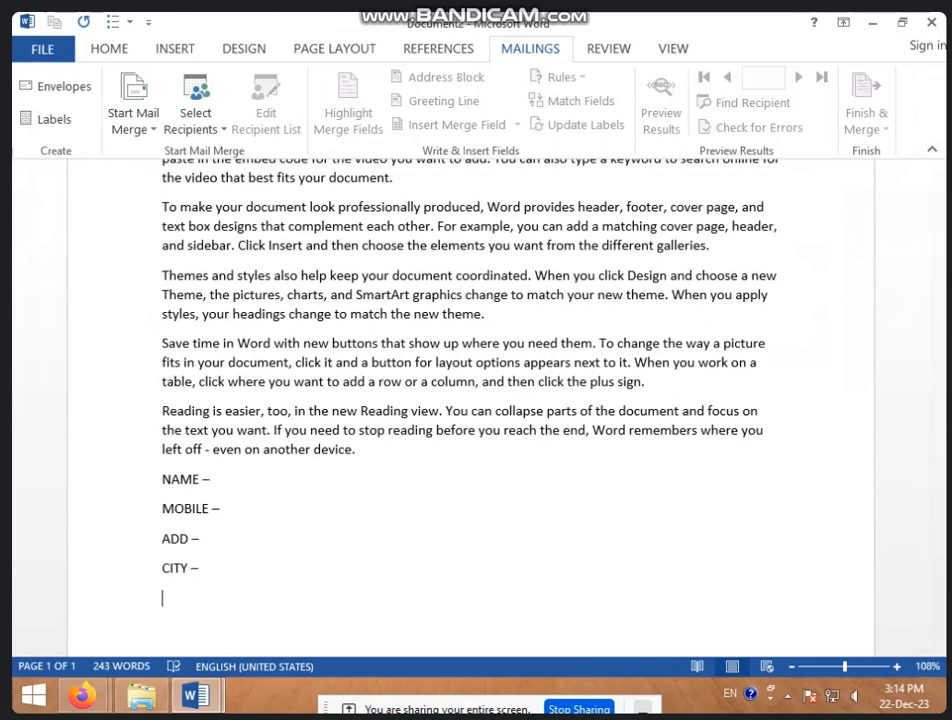
Examine the letter's body paragraphs and the NAME, MOBILE, ADD and CITY lines beneath them.
scroll(288, 255, up, 3)
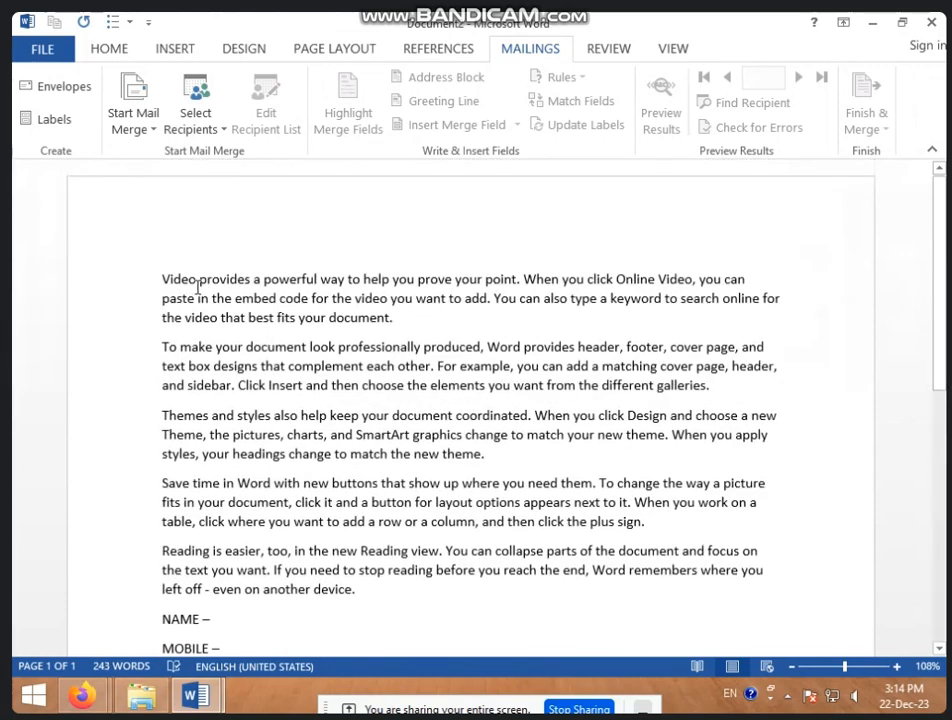
drag(166, 282, 362, 600)
click(389, 612)
scroll(419, 542, down, 2)
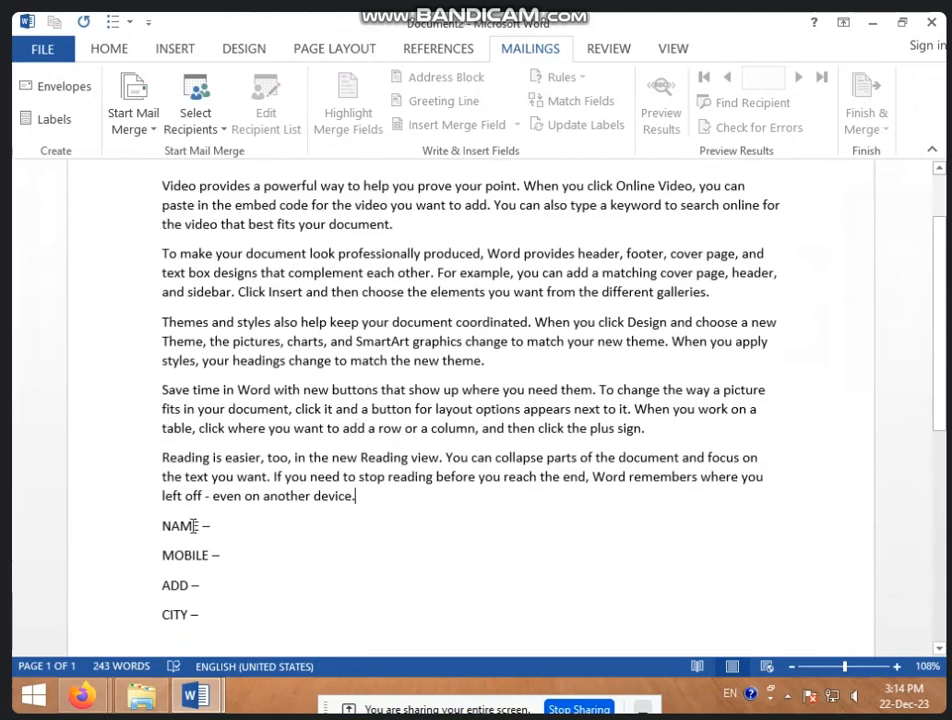
click(272, 557)
click(327, 596)
click(259, 622)
scroll(207, 575, down, 3)
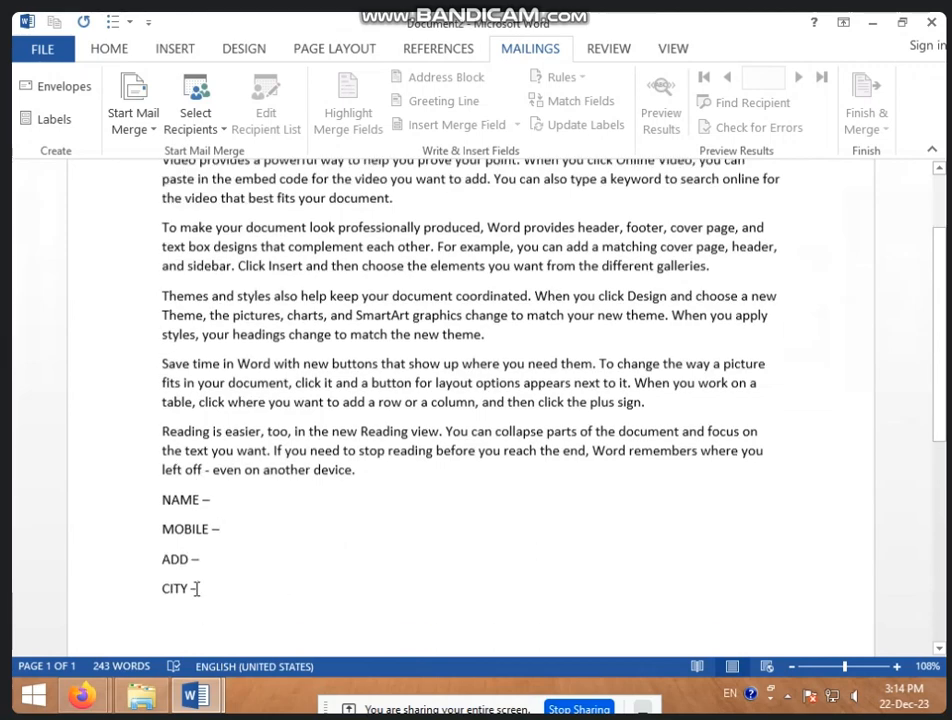
click(184, 518)
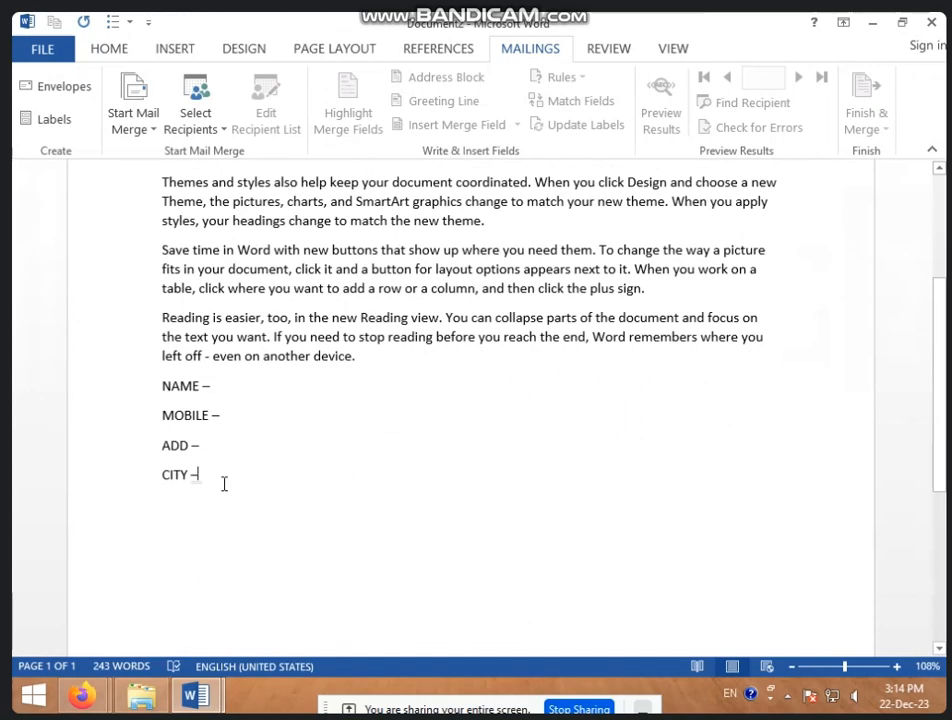
scroll(224, 484, up, 4)
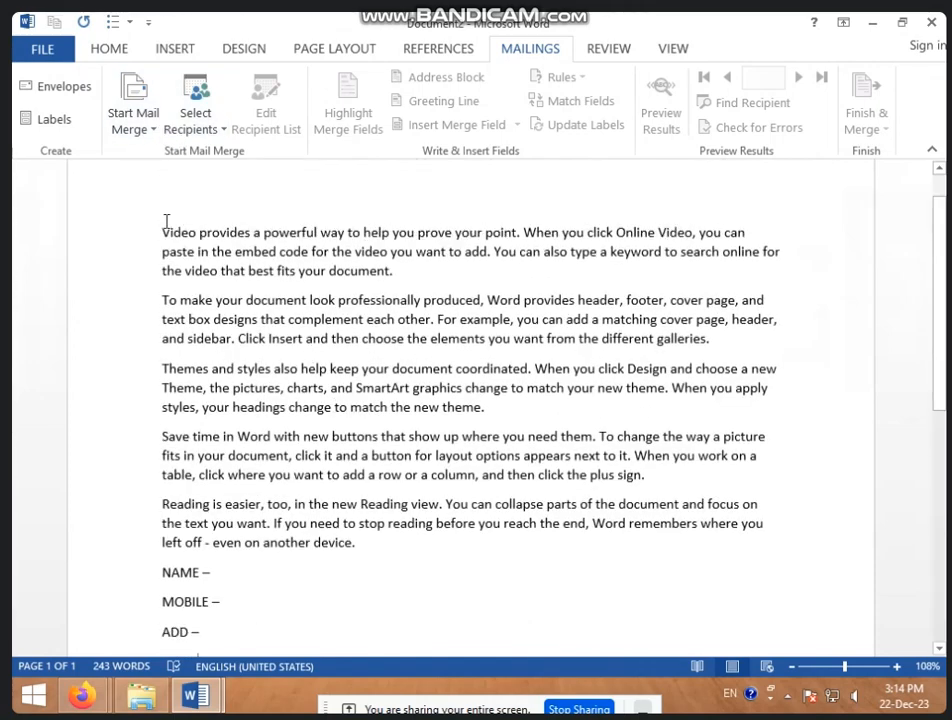
click(156, 130)
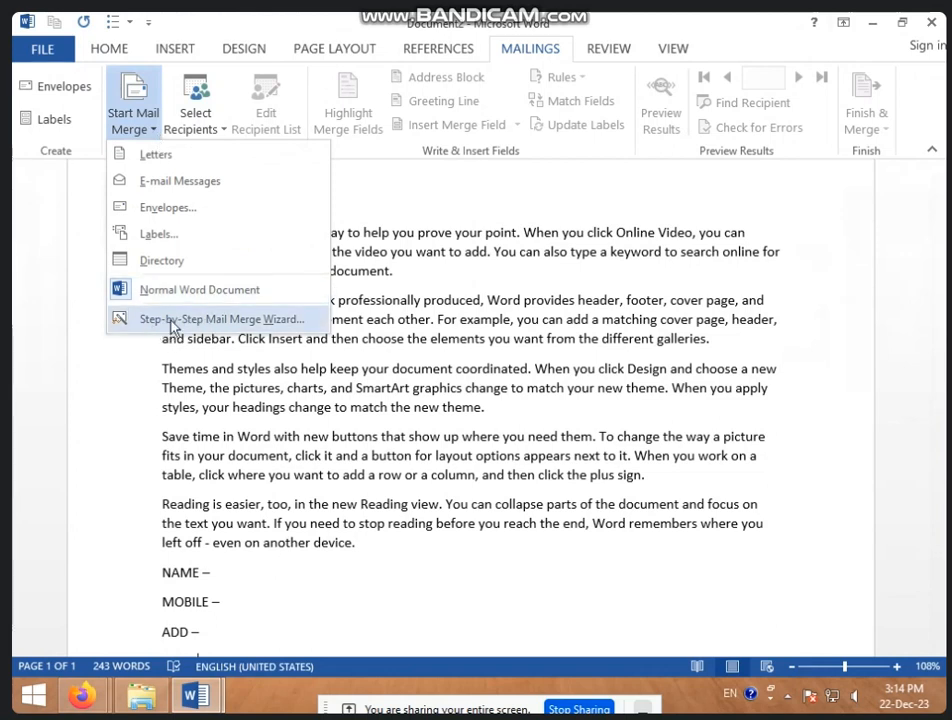
click(453, 406)
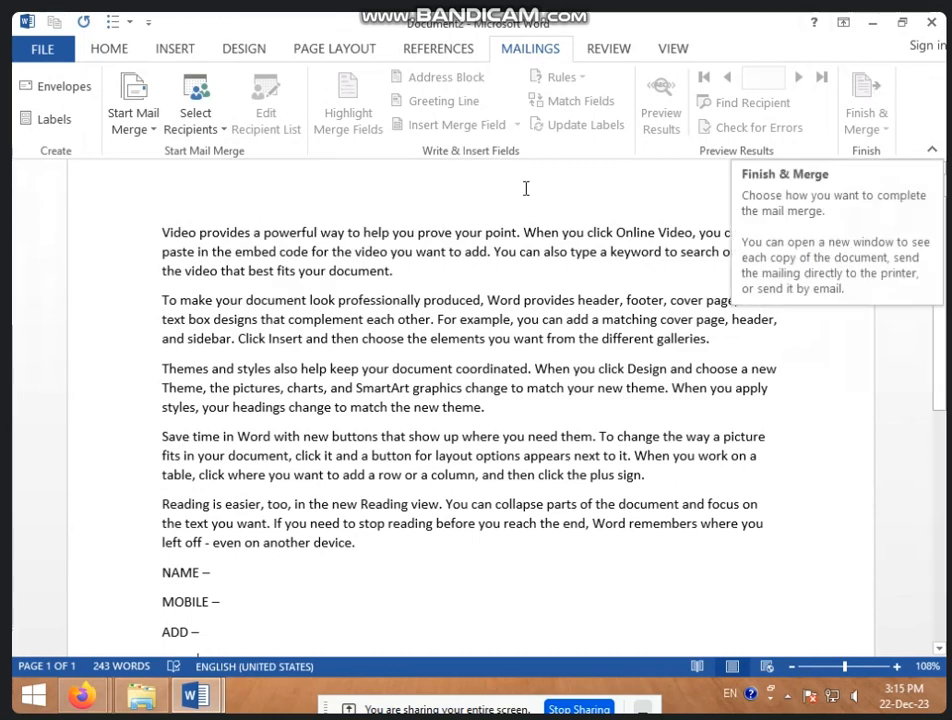
click(152, 130)
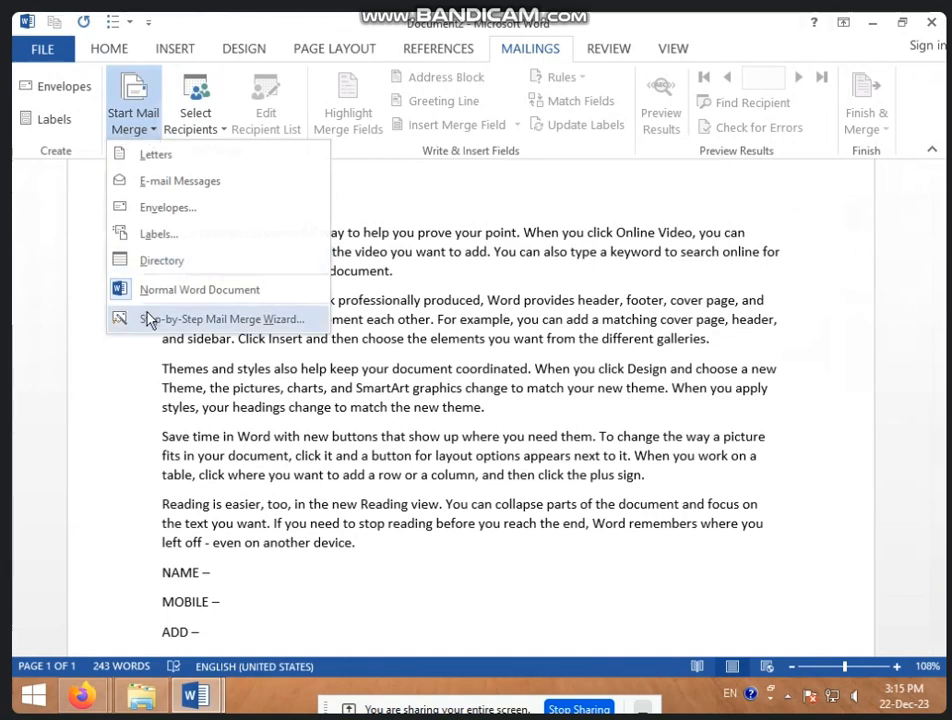
click(268, 320)
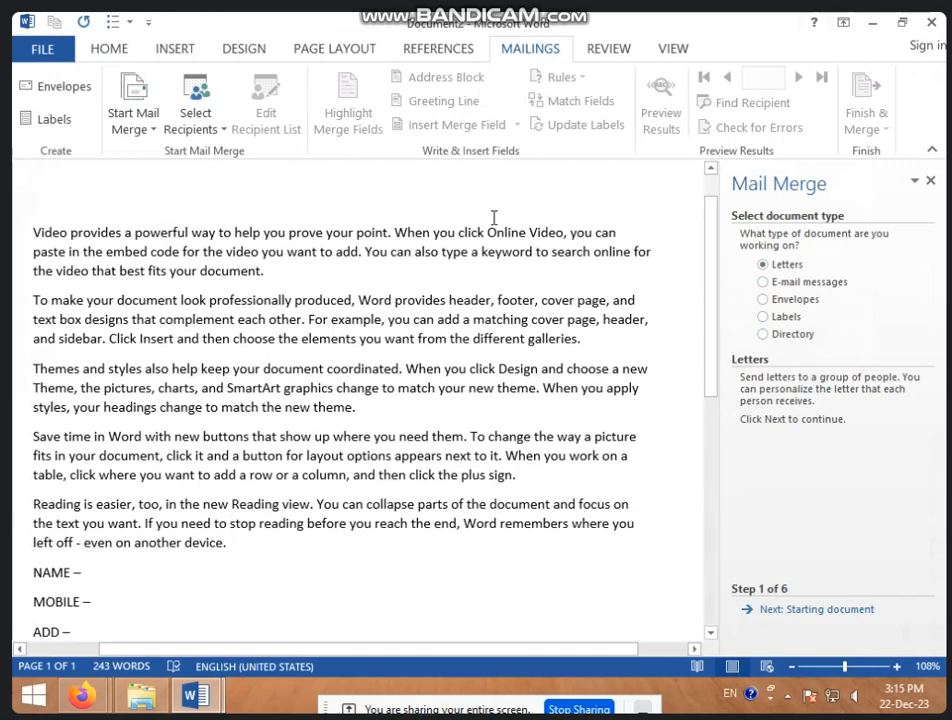
click(148, 130)
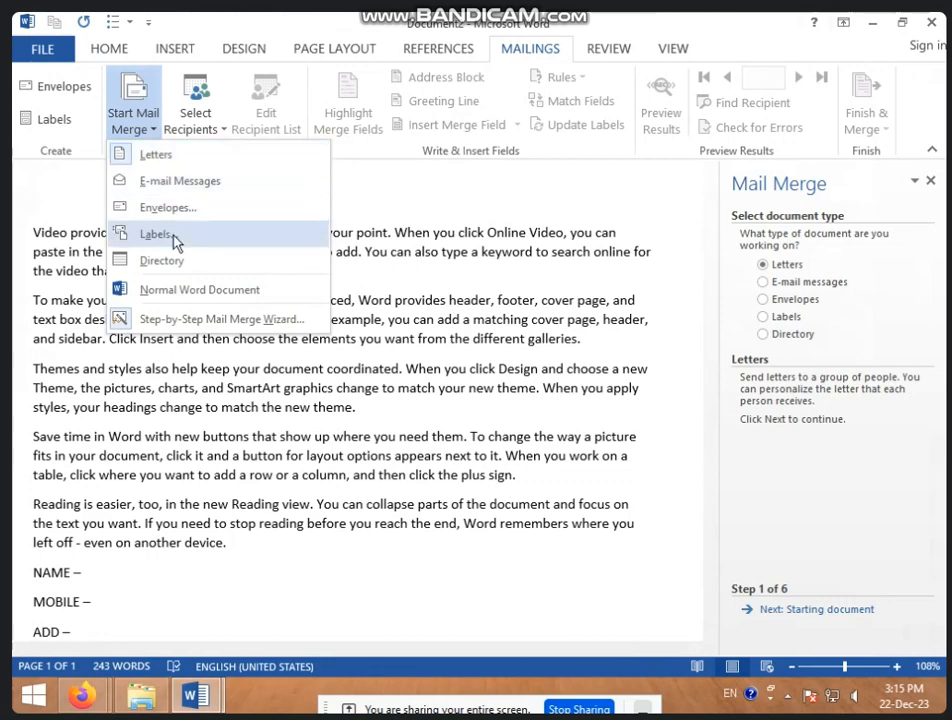
click(183, 299)
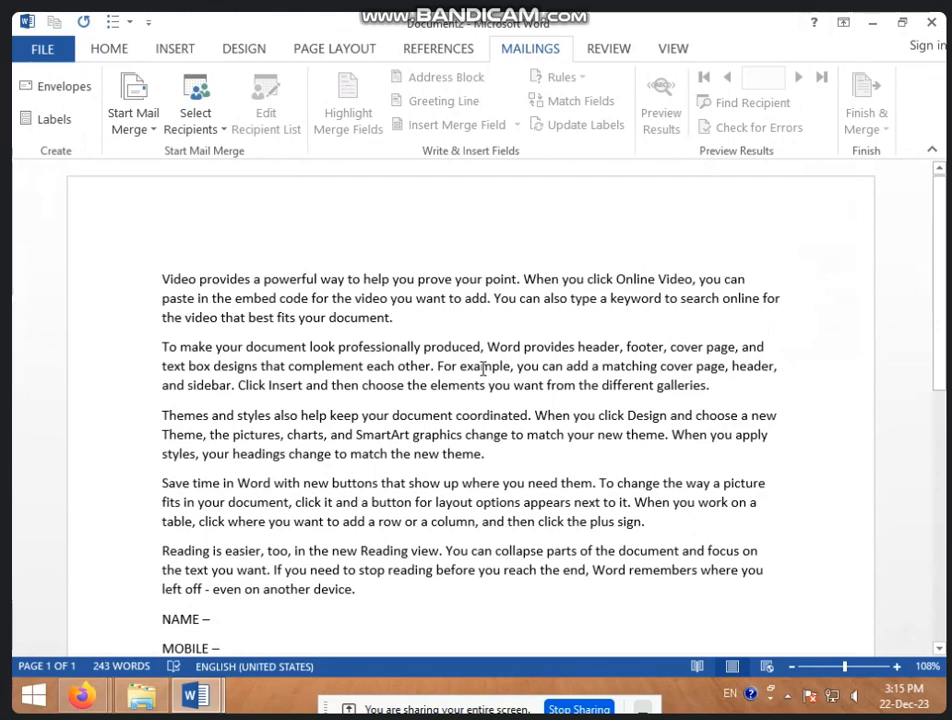
Start the Step-by-Step Mail Merge Wizard for the letter.
click(137, 132)
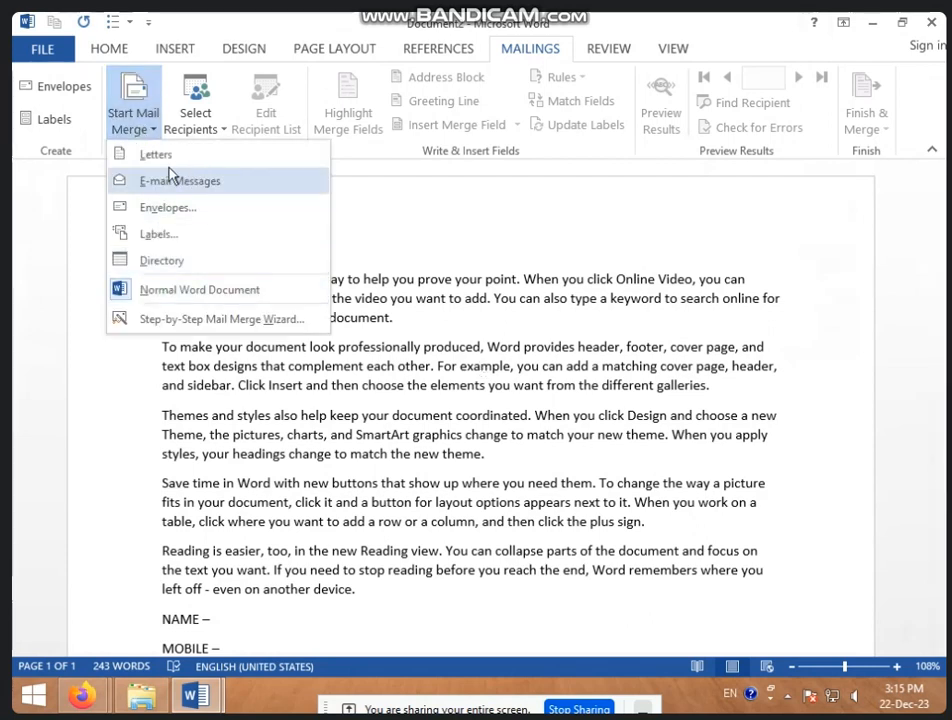
click(190, 320)
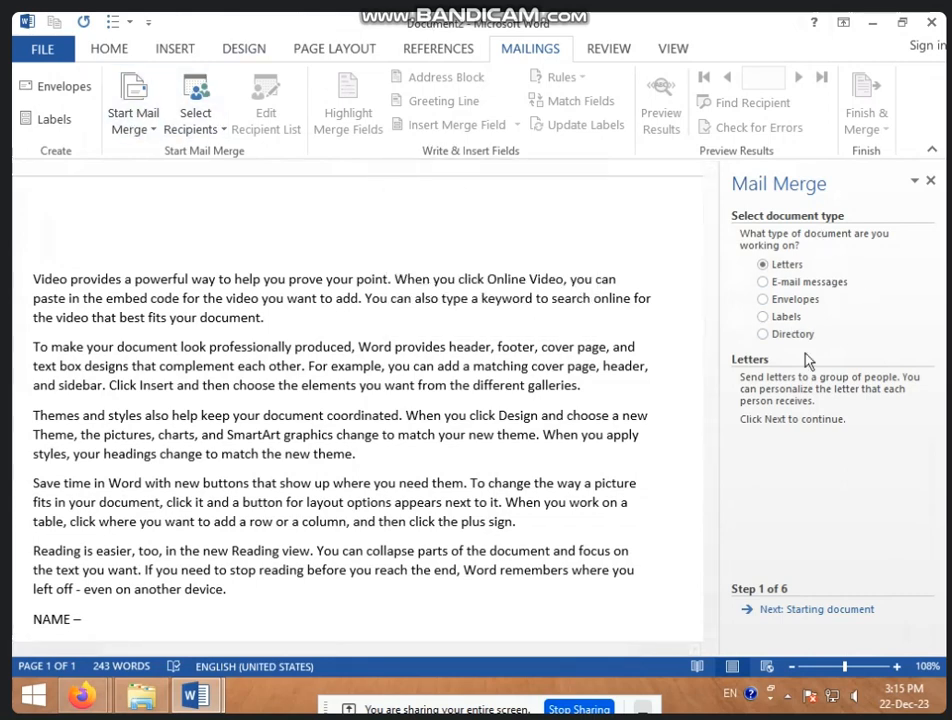
Compare the wizard's descriptions of e-mail messages, envelopes, labels, directory and letters.
click(795, 283)
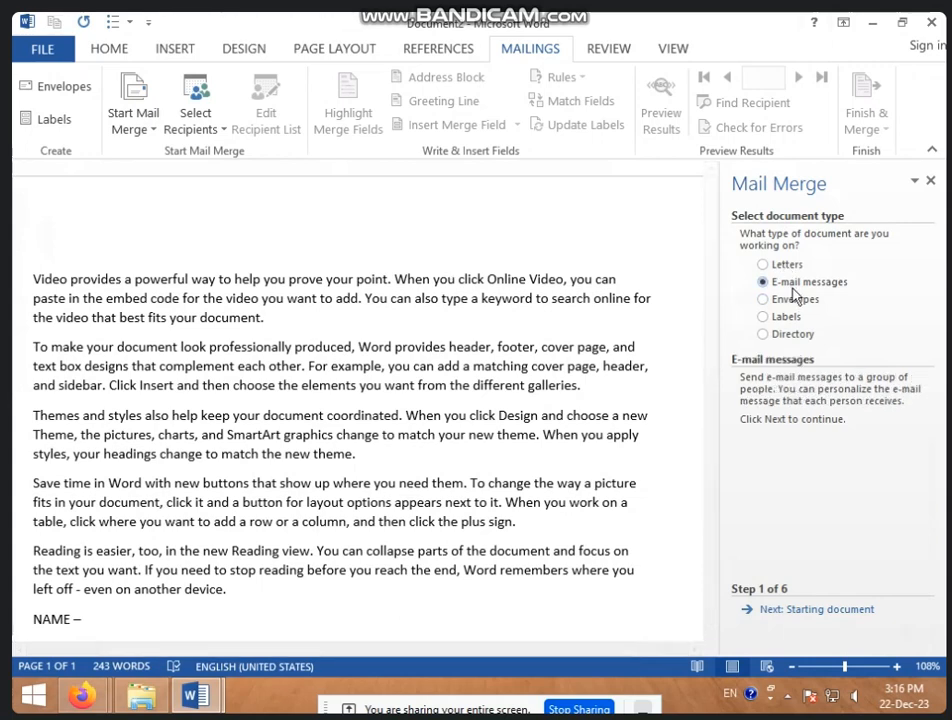
click(794, 302)
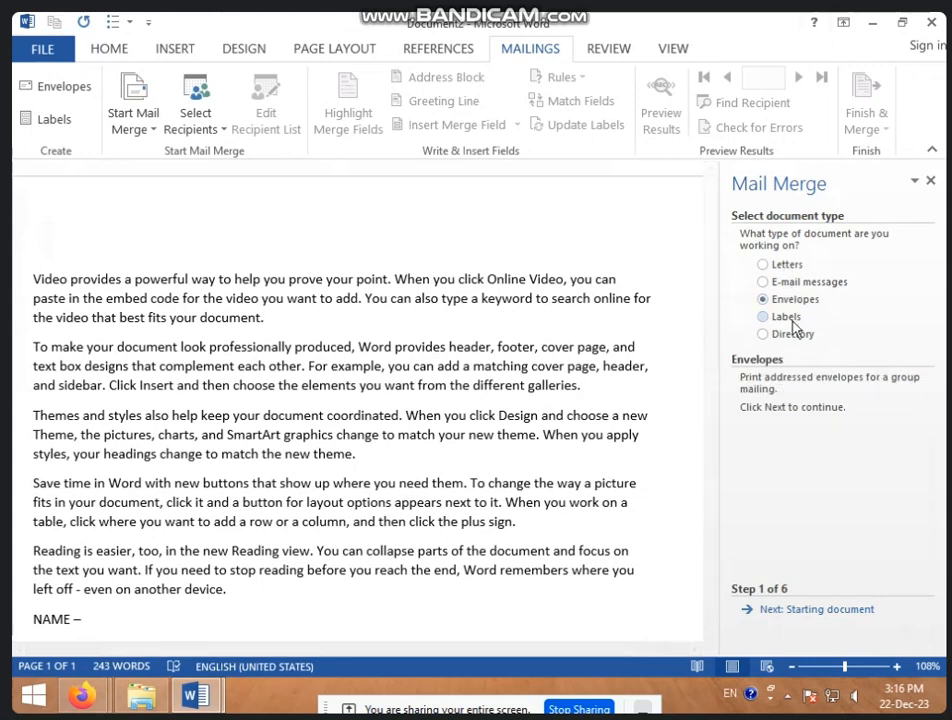
click(790, 320)
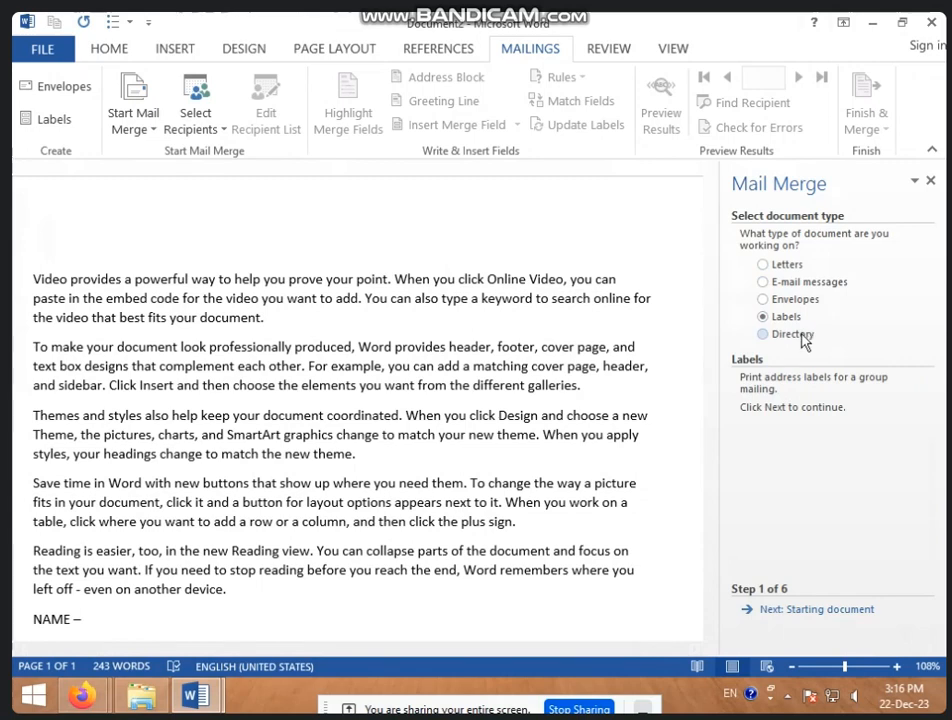
click(804, 340)
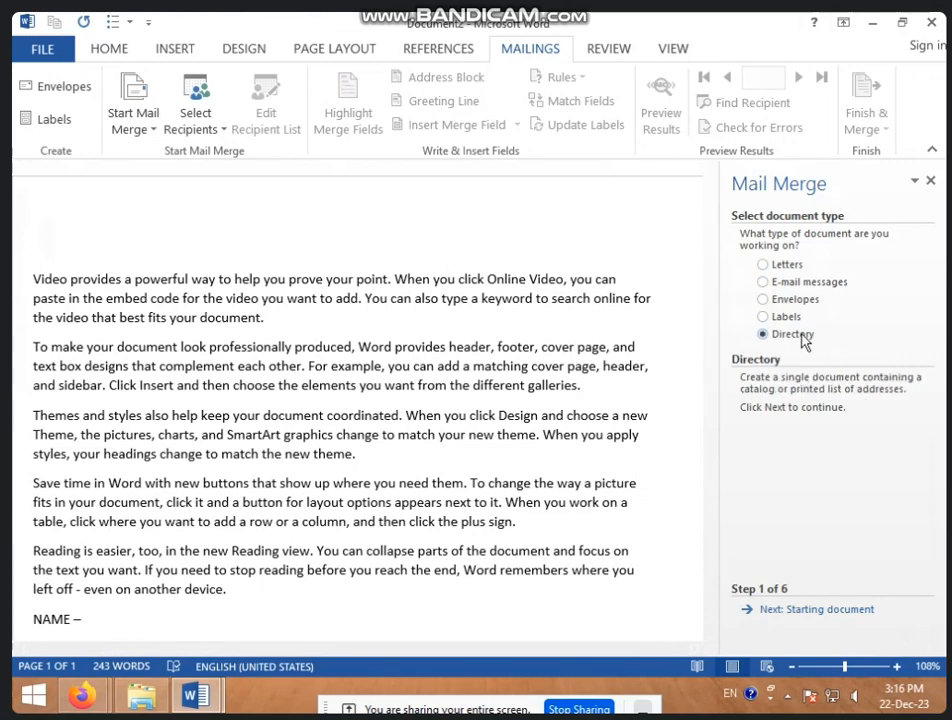
click(786, 273)
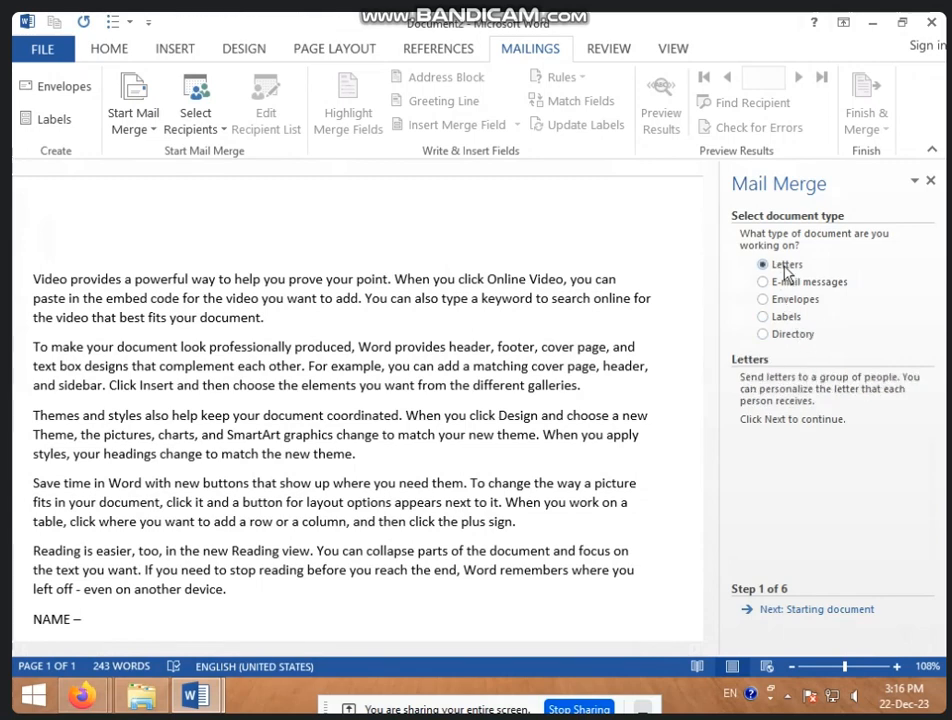
click(782, 284)
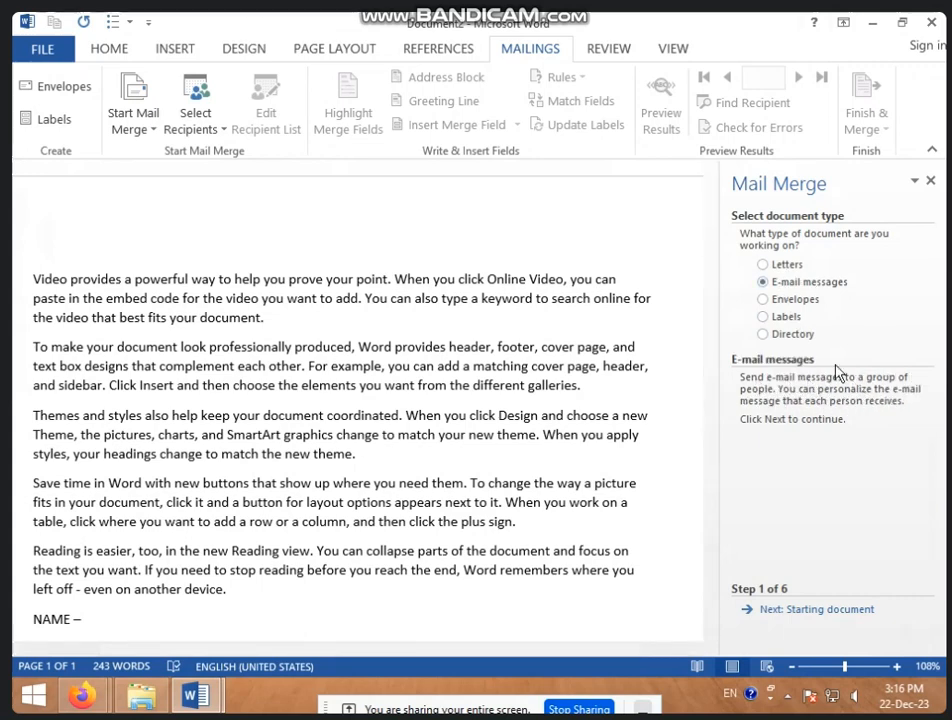
Choose Letters as the document type and continue to the wizard's starting document step.
click(784, 269)
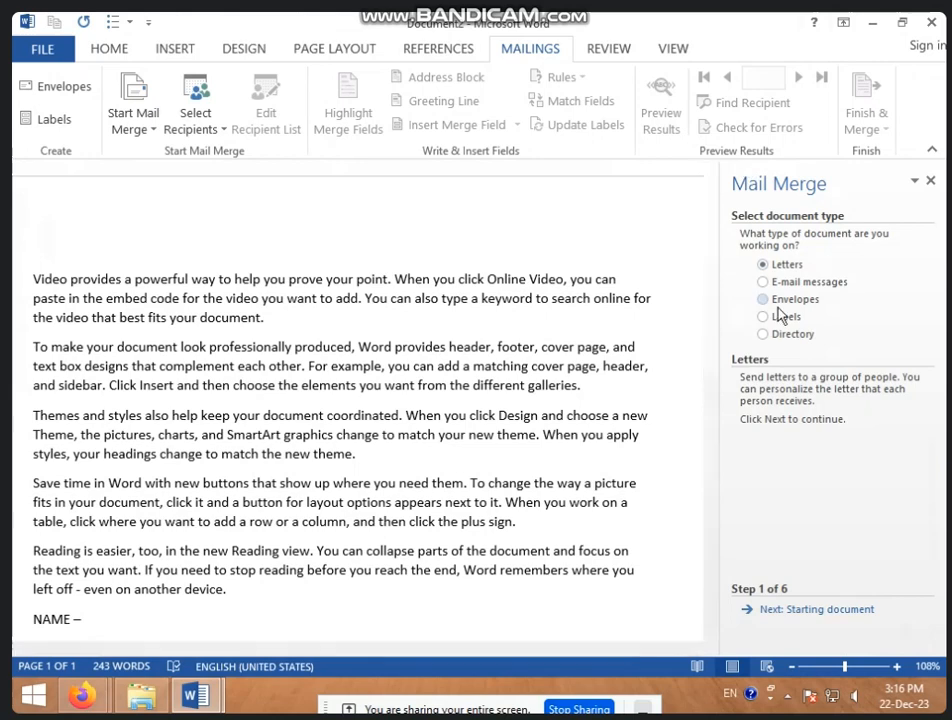
click(778, 609)
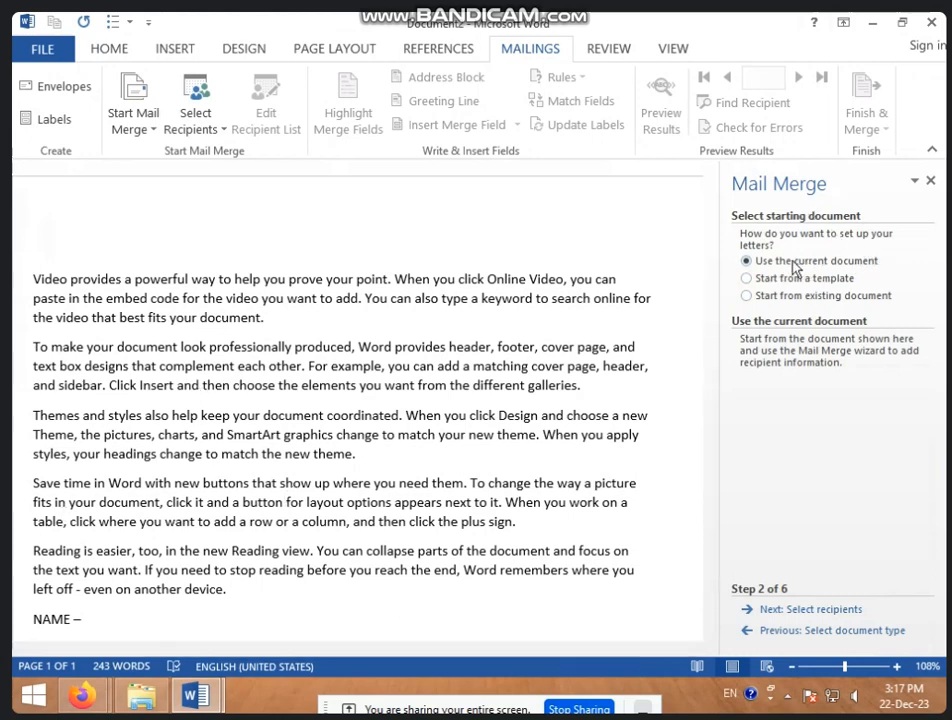
Look over the templates offered for starting the letters and those offered for new documents.
click(748, 278)
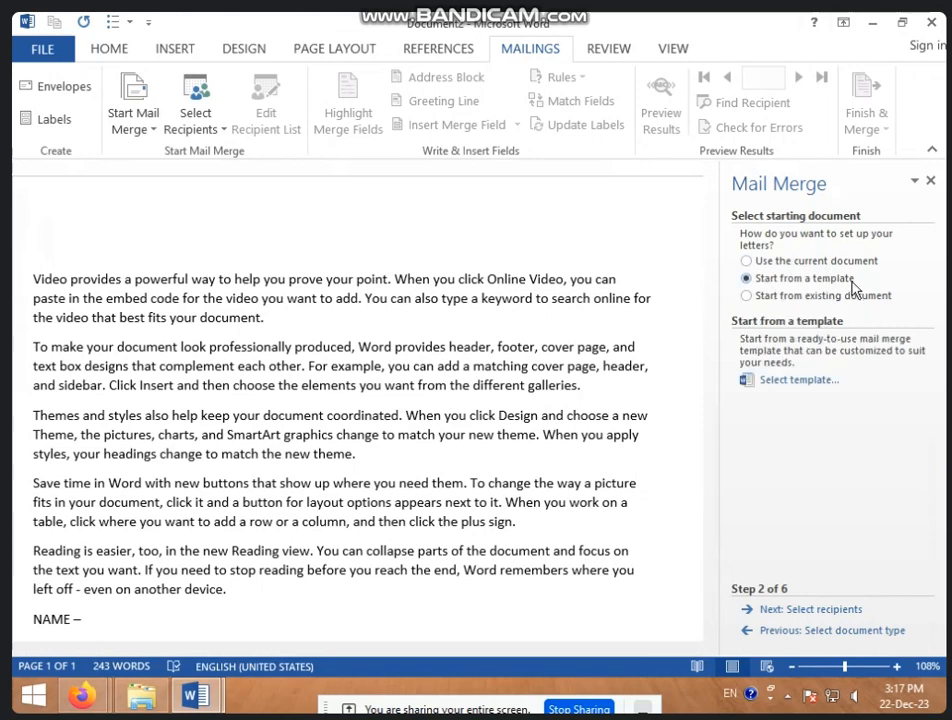
click(782, 384)
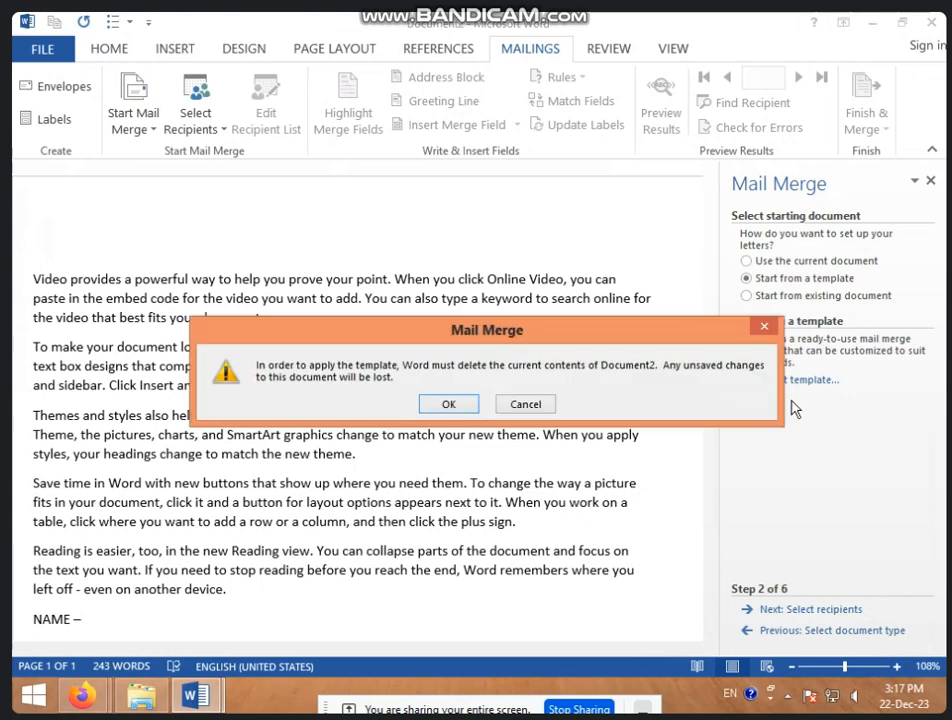
click(446, 405)
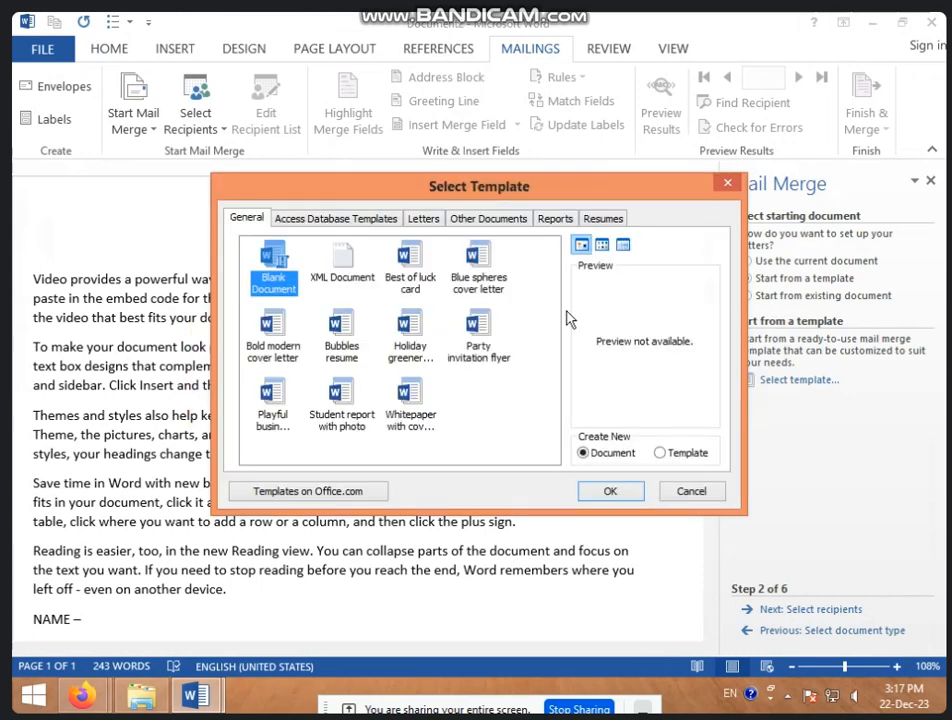
click(674, 489)
click(42, 49)
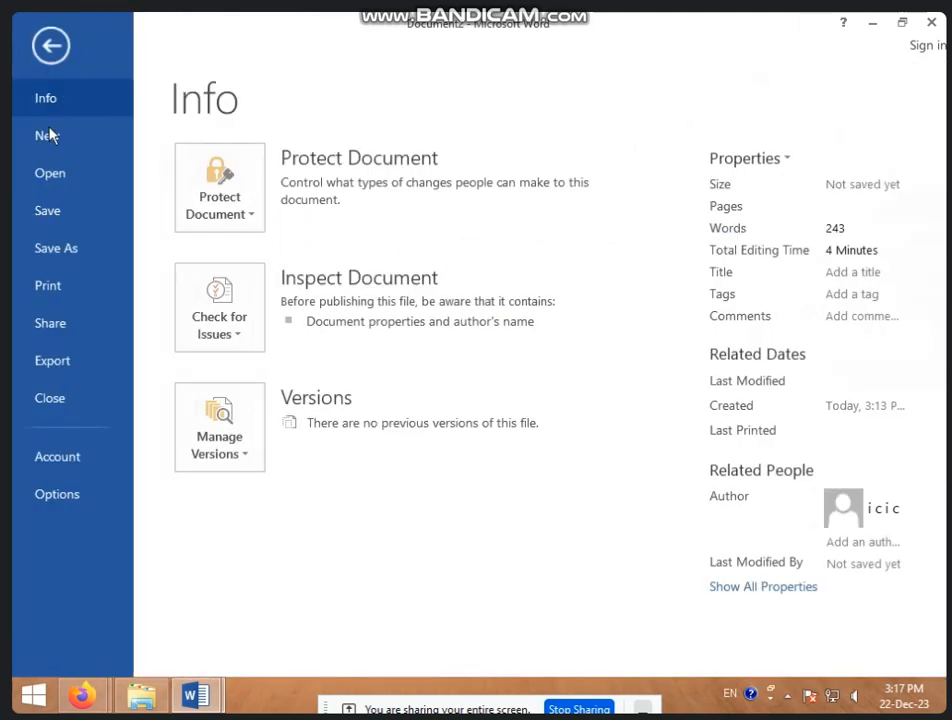
click(30, 138)
scroll(637, 480, down, 3)
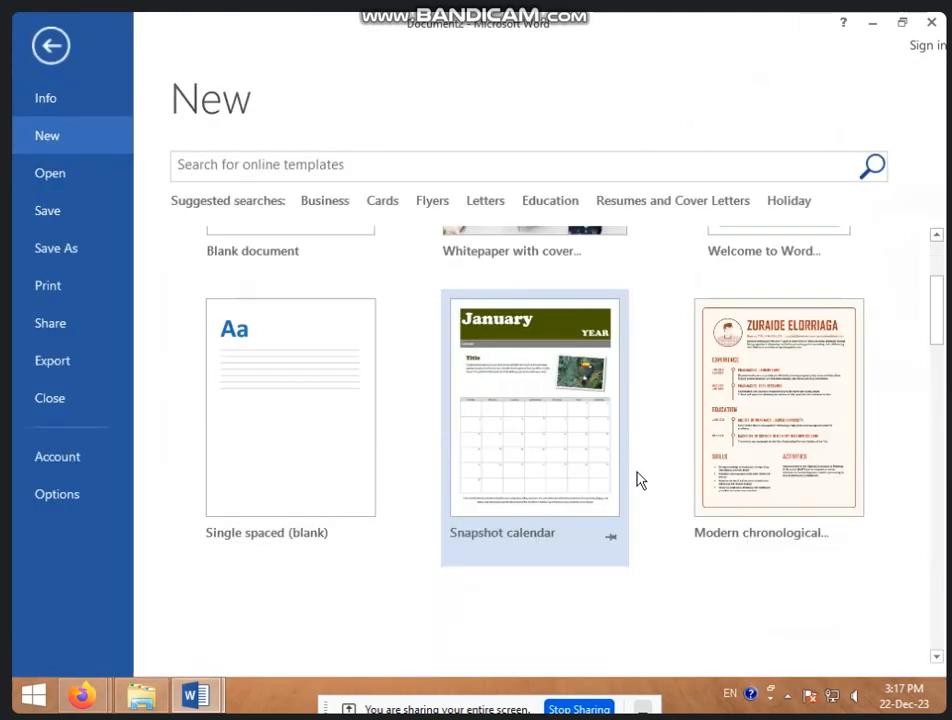
click(45, 45)
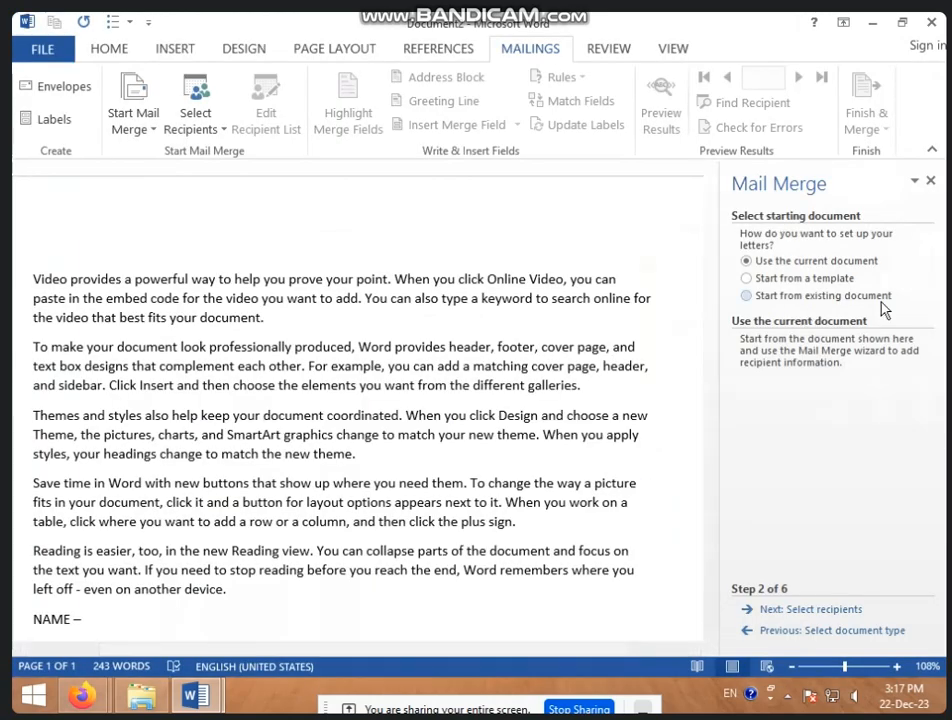
Set the letters to start from an existing document in the mail merge wizard.
click(800, 281)
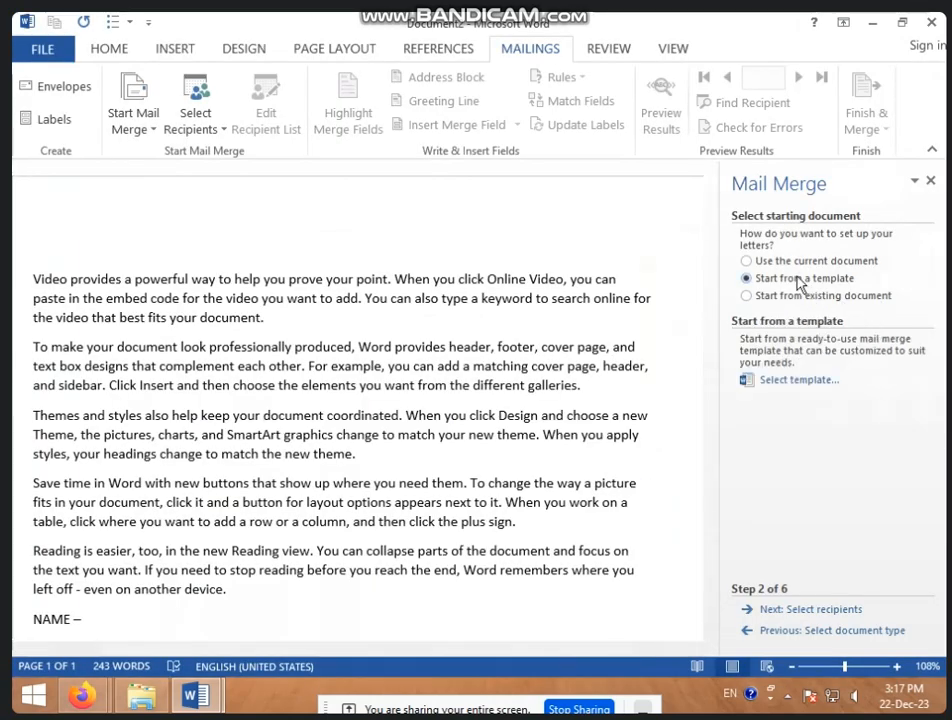
click(784, 300)
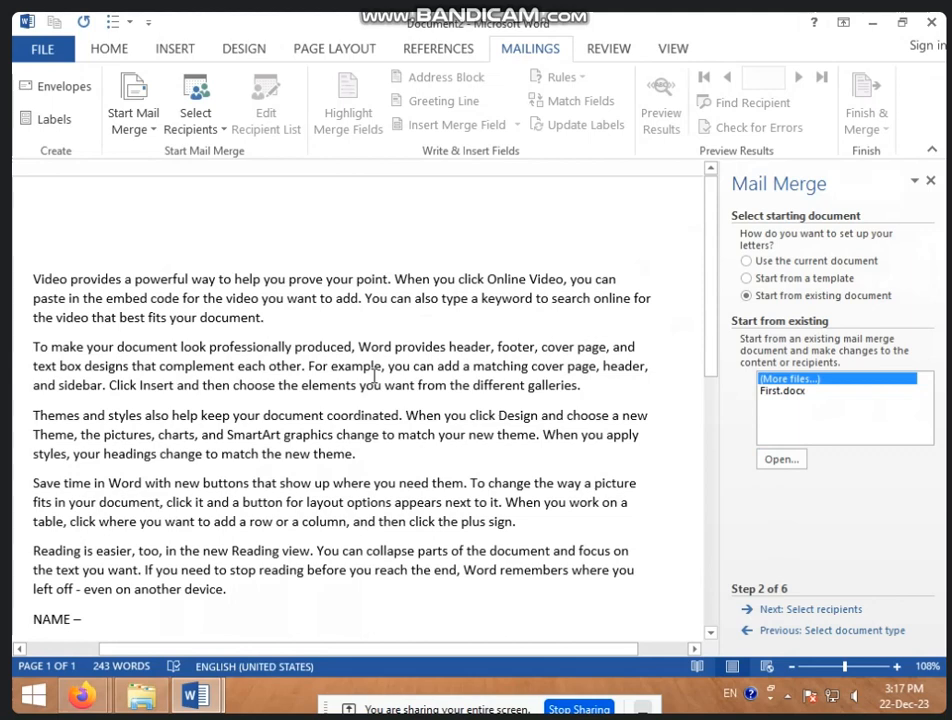
Base the letters on the current document and continue to the wizard's recipient selection step.
click(757, 264)
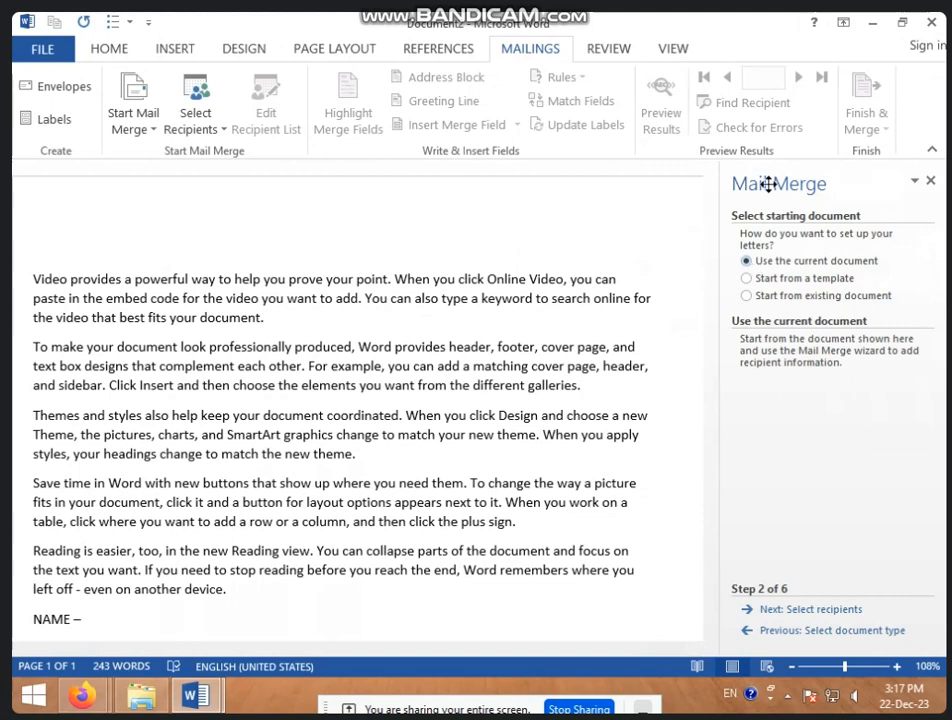
click(794, 612)
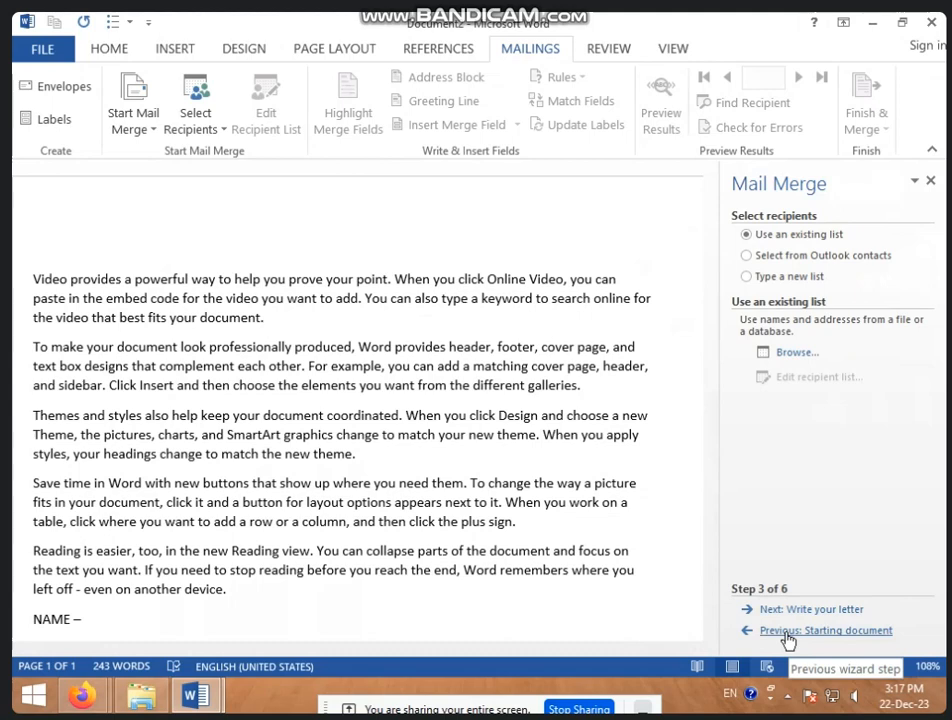
Go back through the wizard to the document type step and return to recipient selection.
click(787, 632)
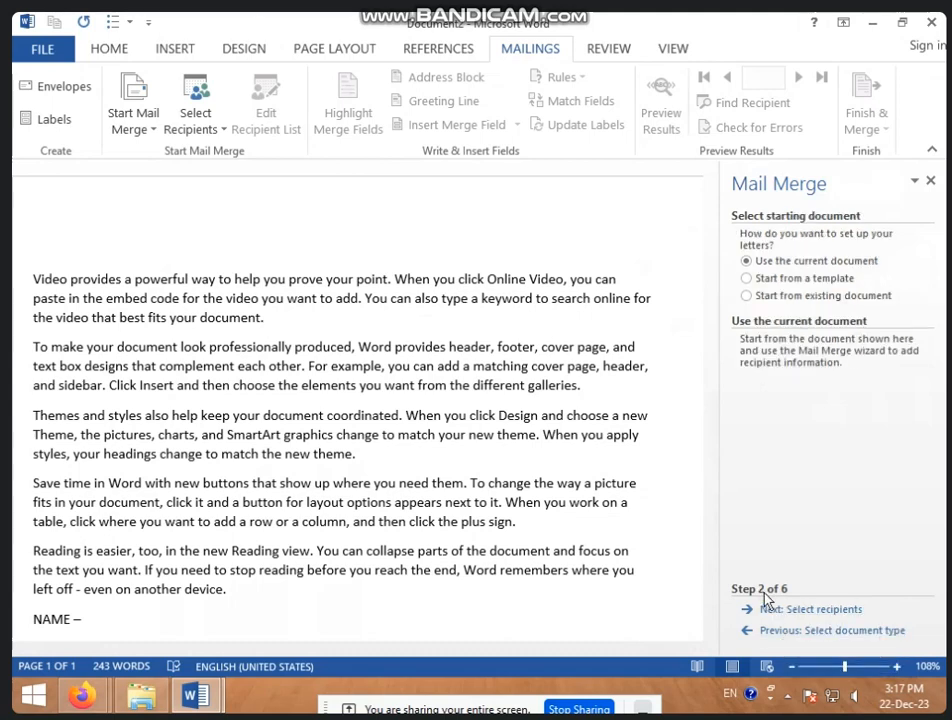
click(775, 631)
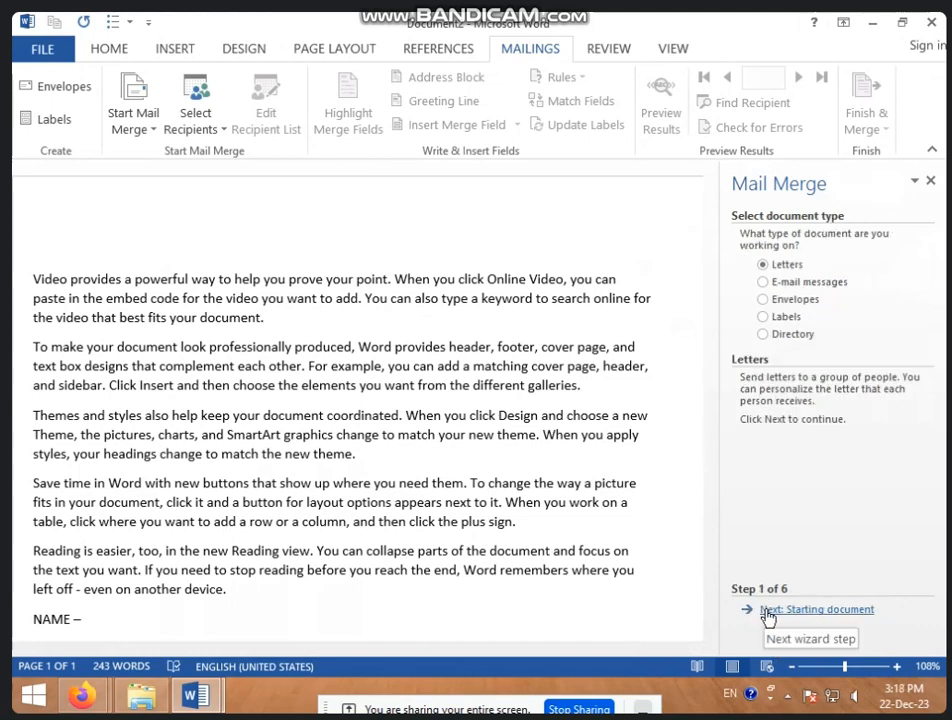
click(787, 612)
click(787, 612)
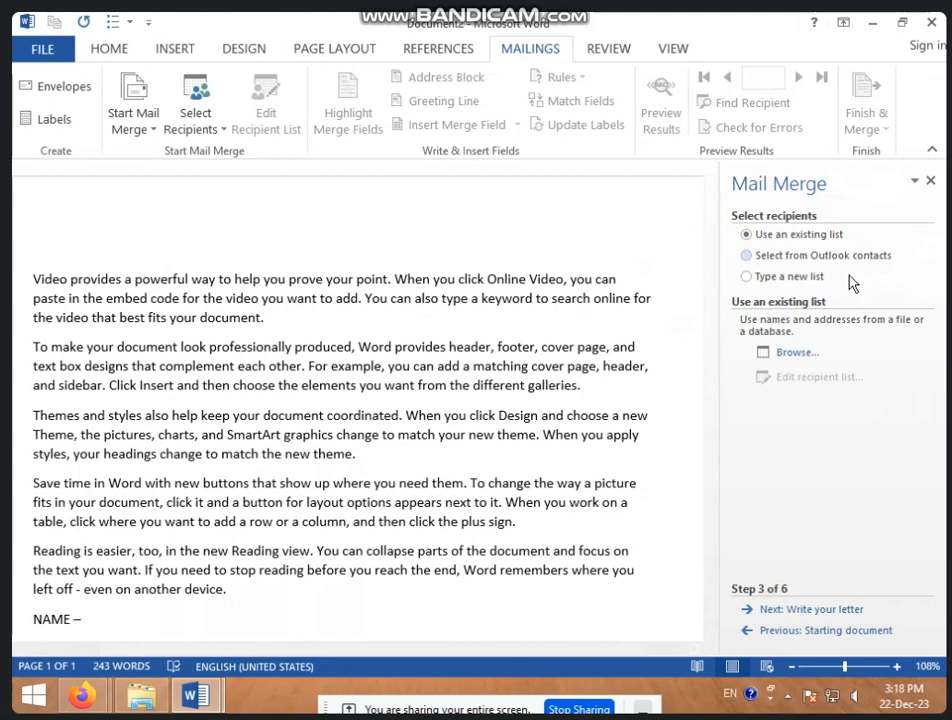
Browse for an existing recipient list file on the New Volume (D:) drive.
click(797, 353)
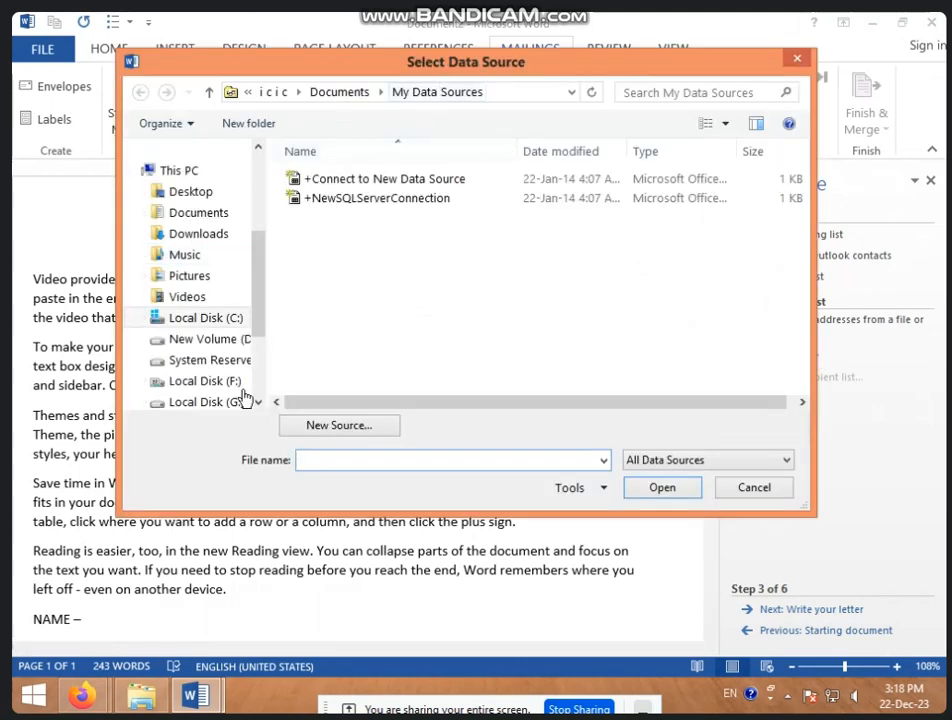
click(226, 362)
click(232, 340)
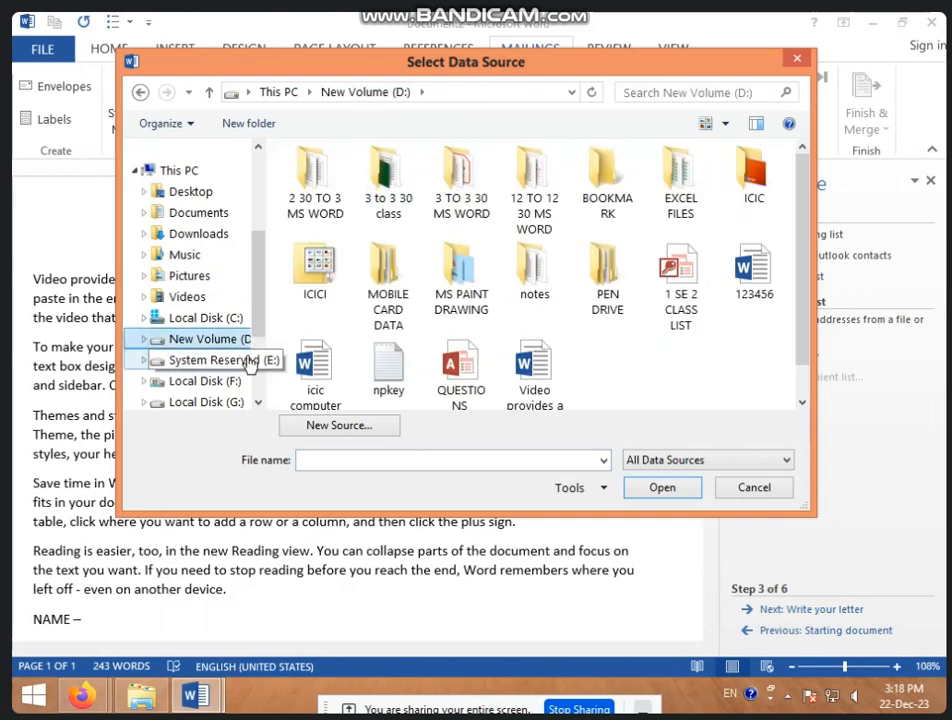